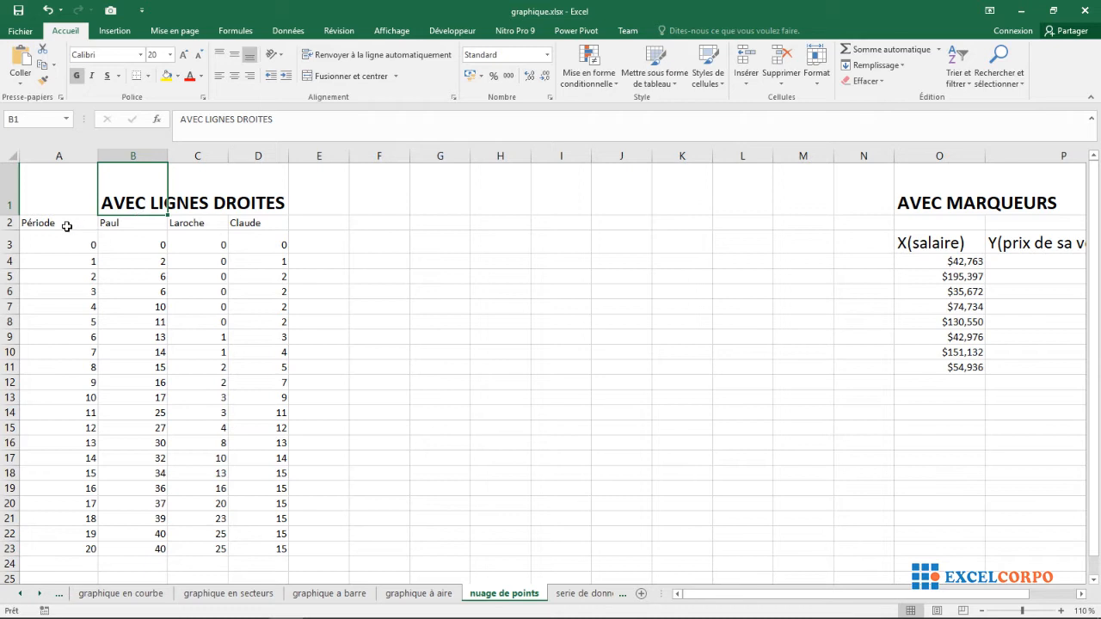
Step: Examine the Période column and the three people's value columns in the AVEC LIGNES DROITES table one by one
left_click(66, 227)
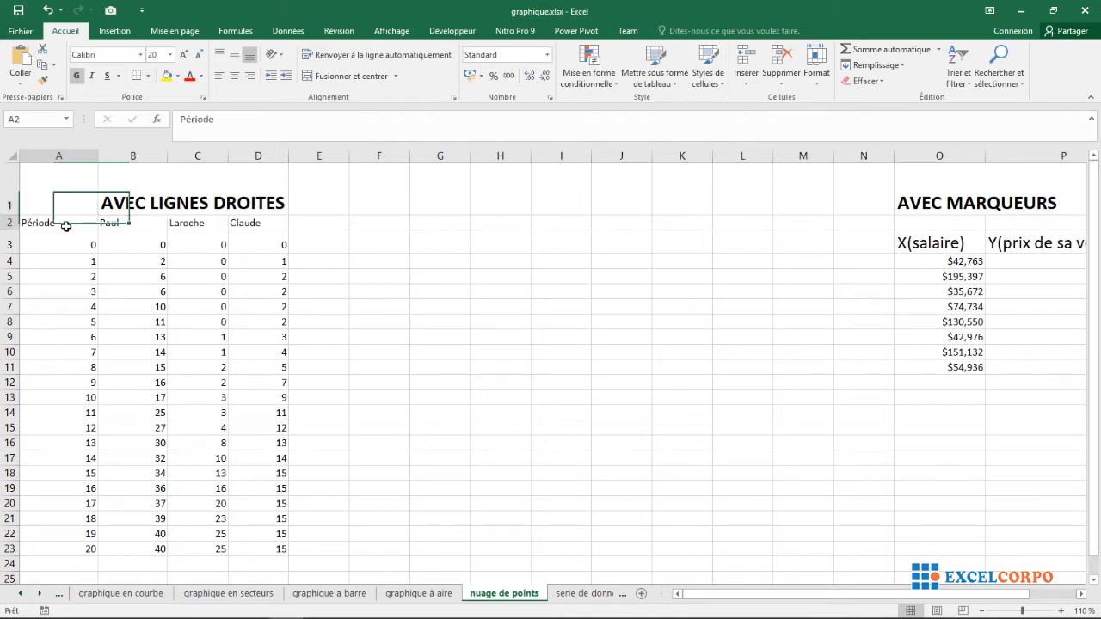
left_click(66, 151)
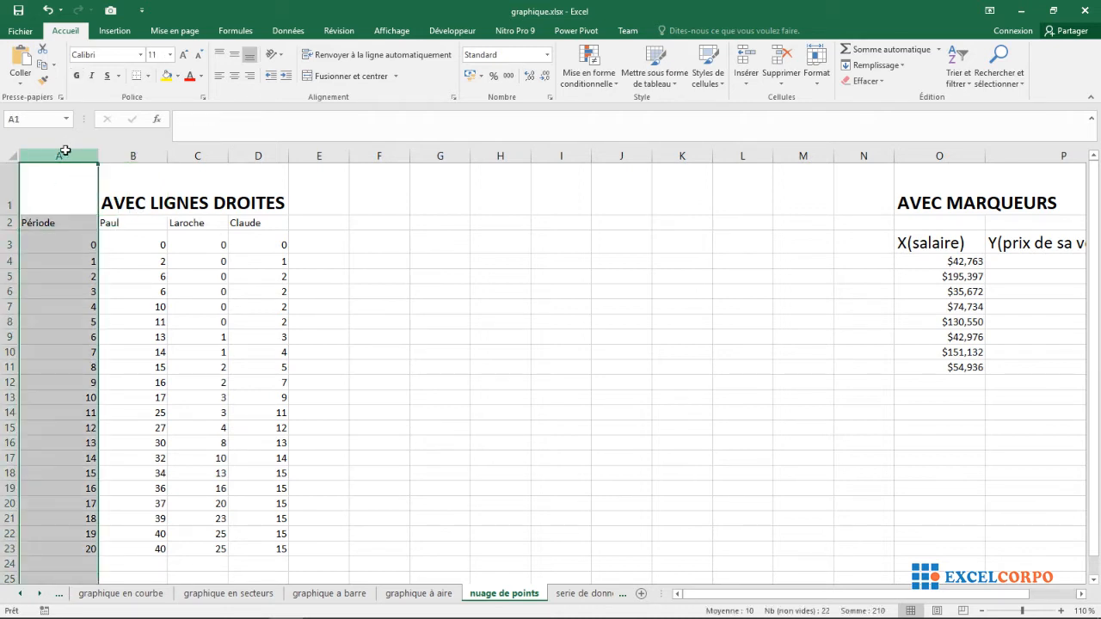
left_click(146, 152)
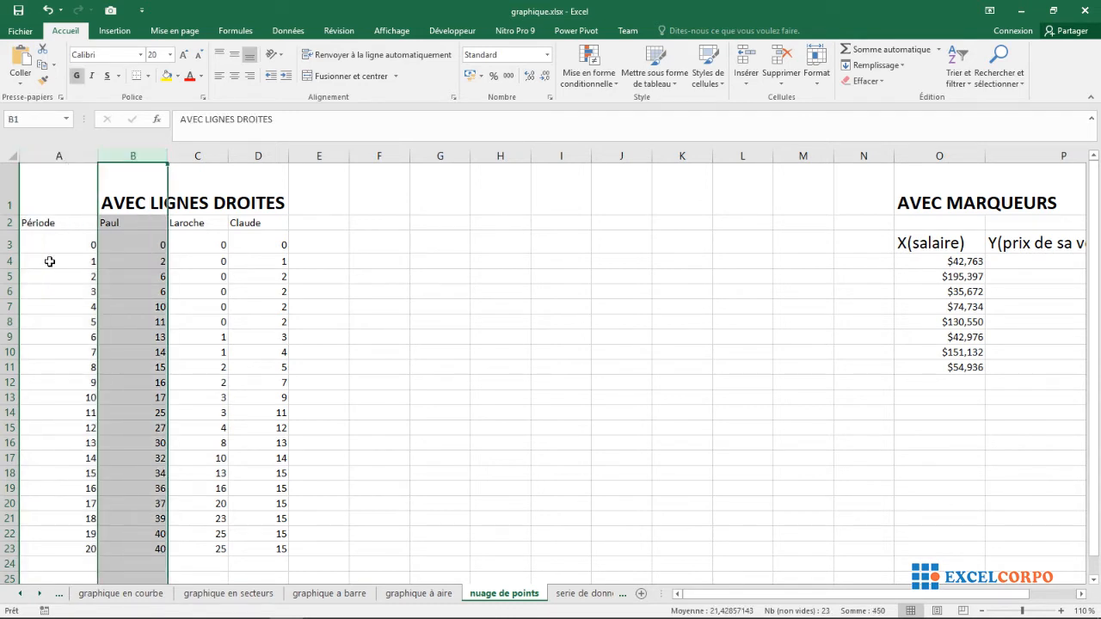
left_click(217, 154)
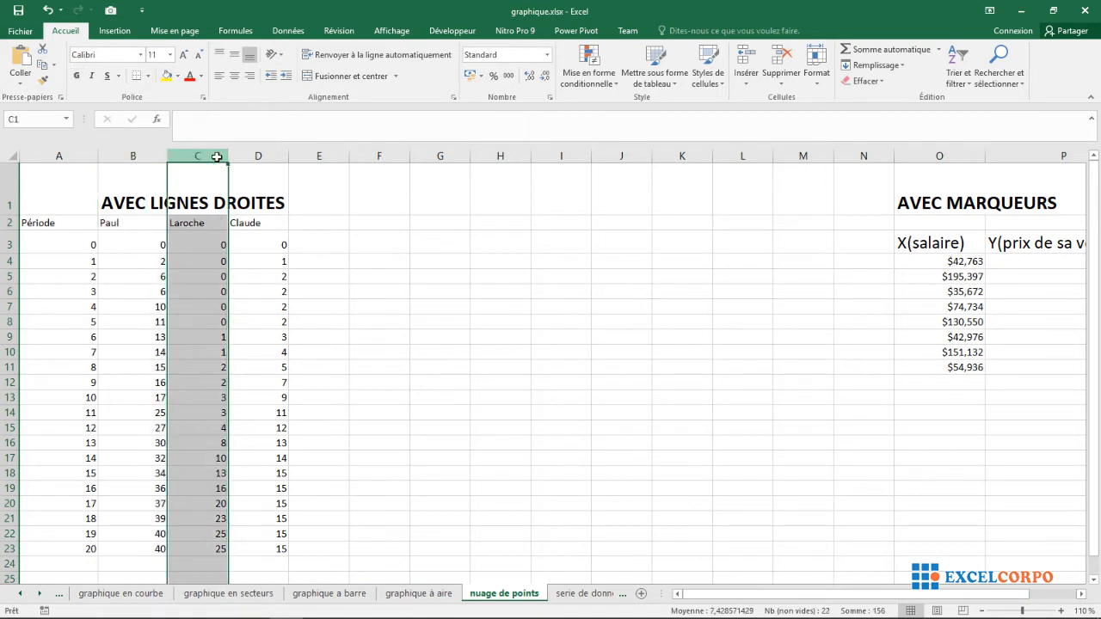
left_click(261, 156)
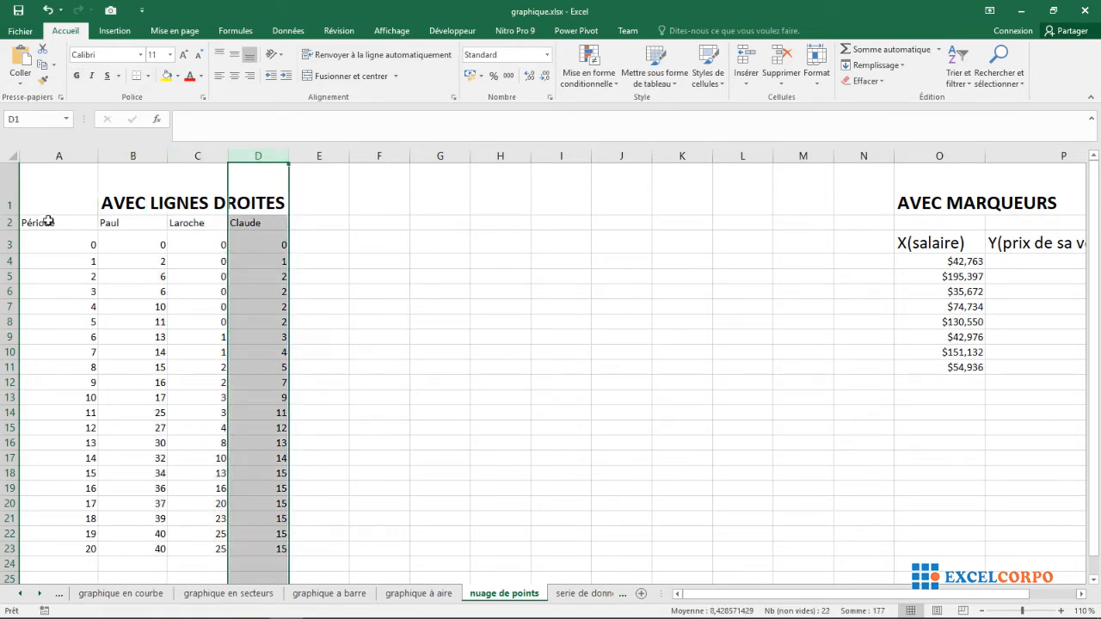
Step: Insert a scatter chart with straight lines and no markers from the data in A2:D23, headers included
left_click_drag(41, 223, 282, 546)
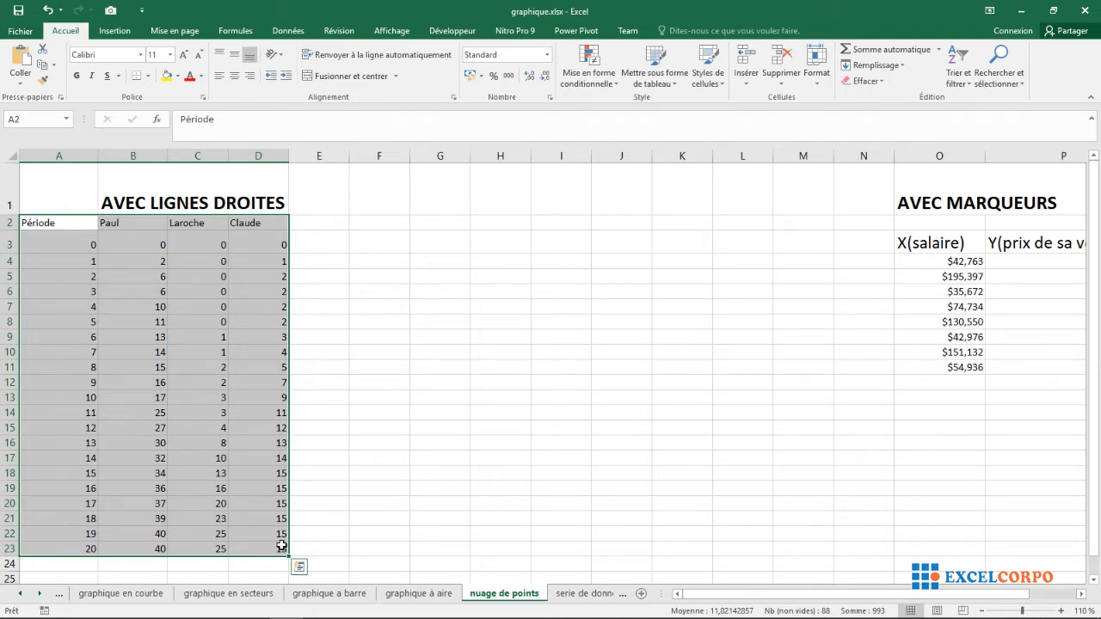
left_click(115, 33)
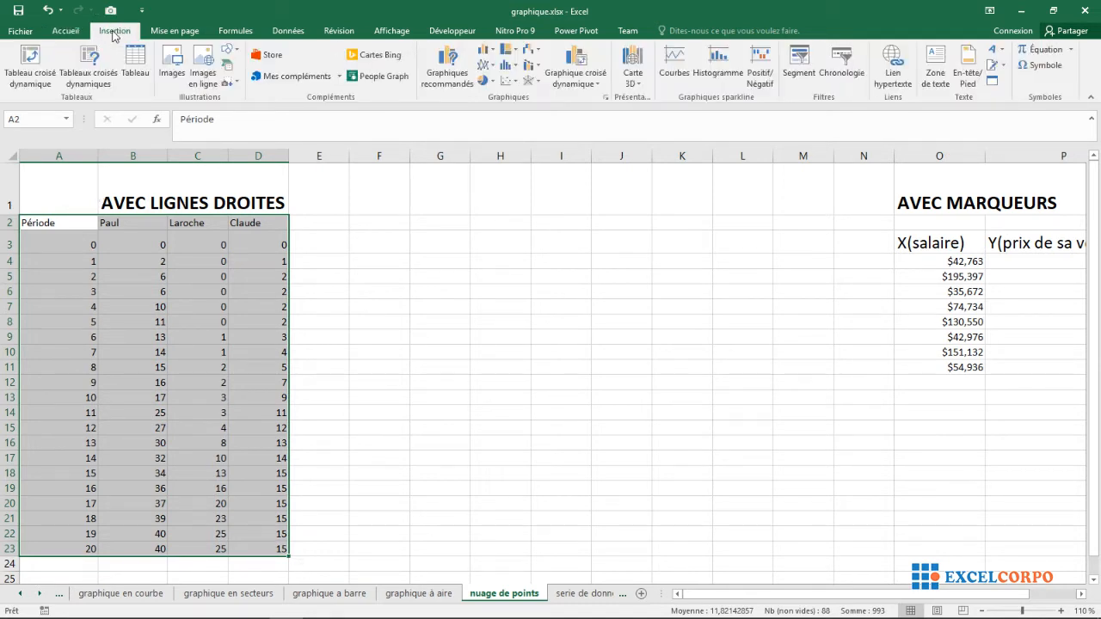
left_click(514, 83)
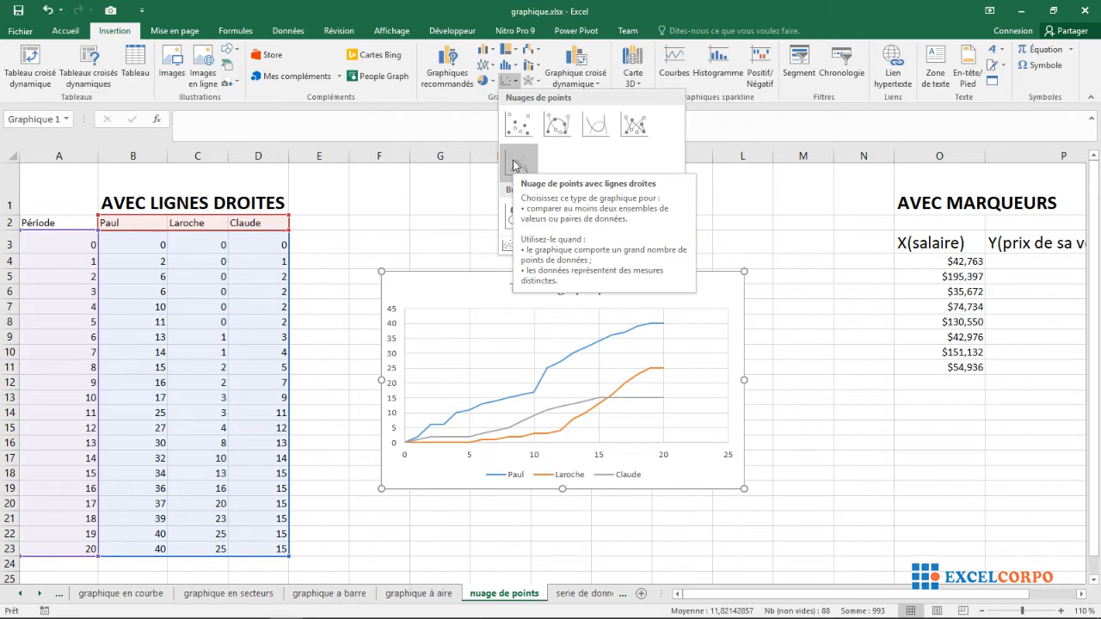
left_click(513, 165)
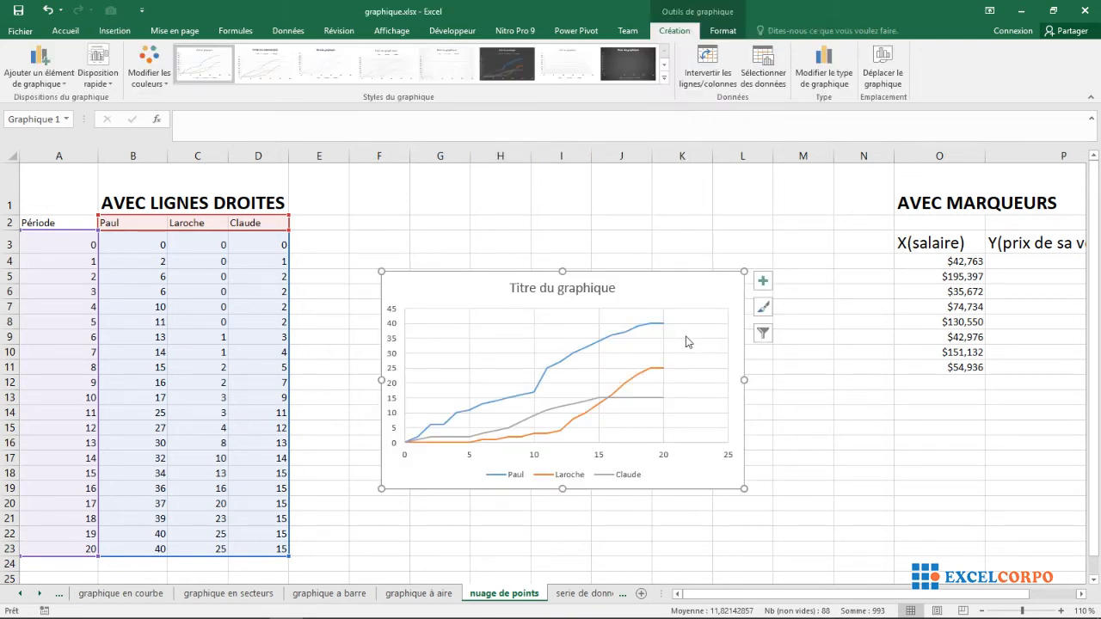
Step: Move the chart slightly up and to the left, and try the scatter type with smooth lines on it
left_click_drag(671, 290, 647, 250)
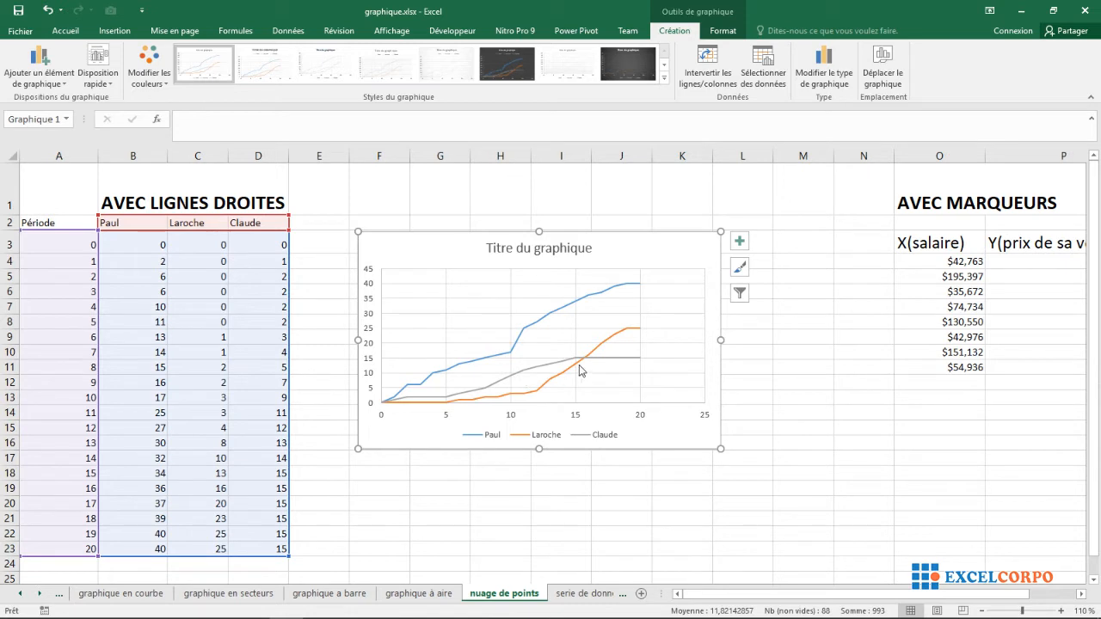
left_click(599, 305)
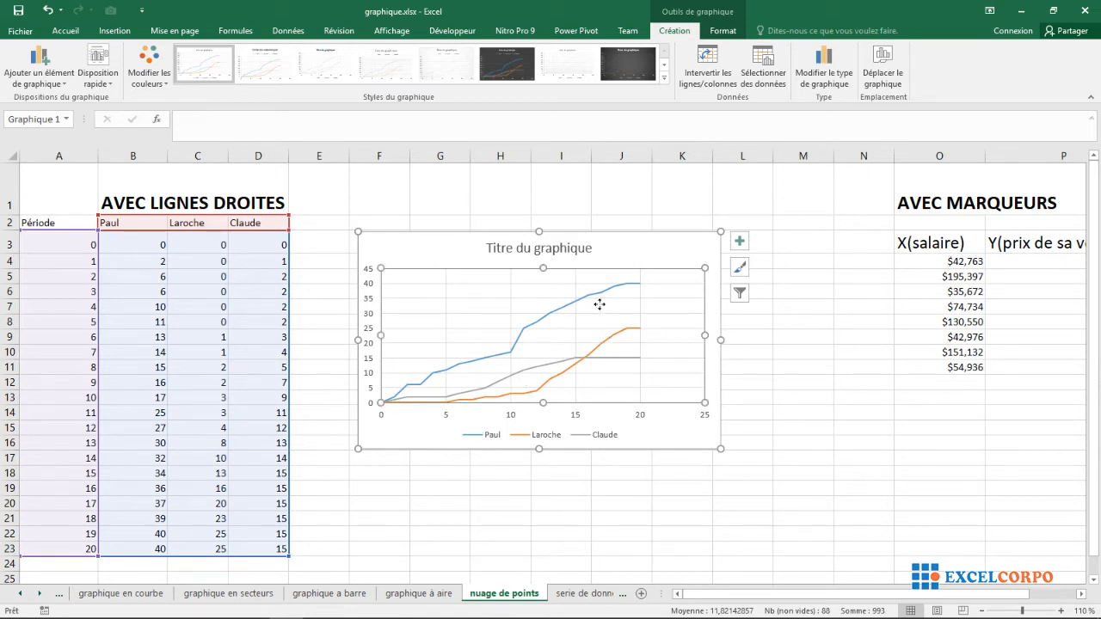
right_click(599, 306)
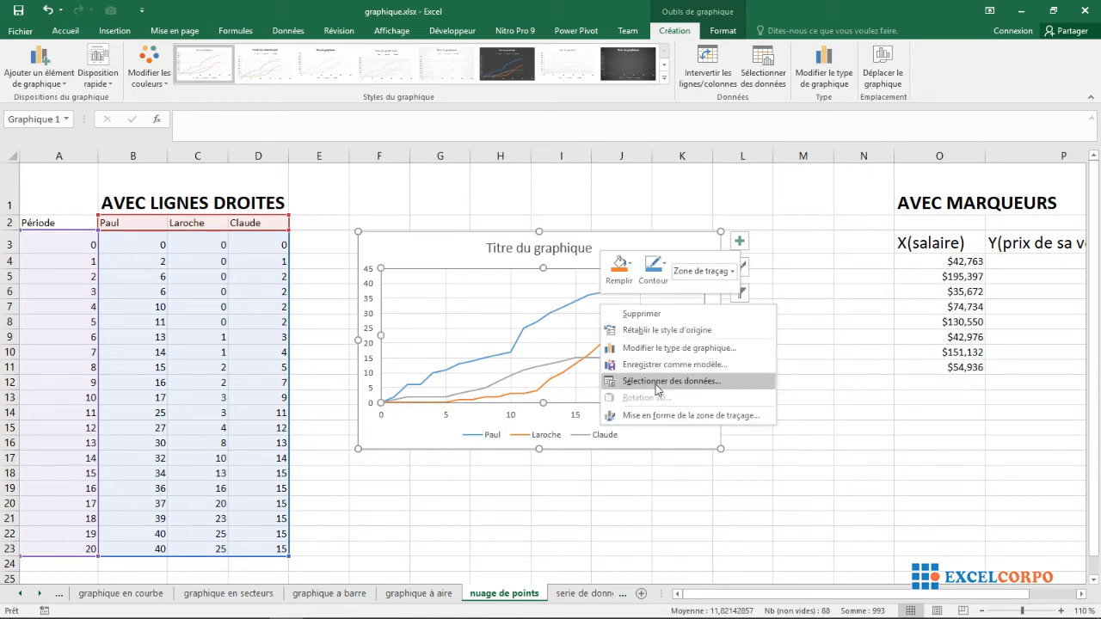
left_click(658, 349)
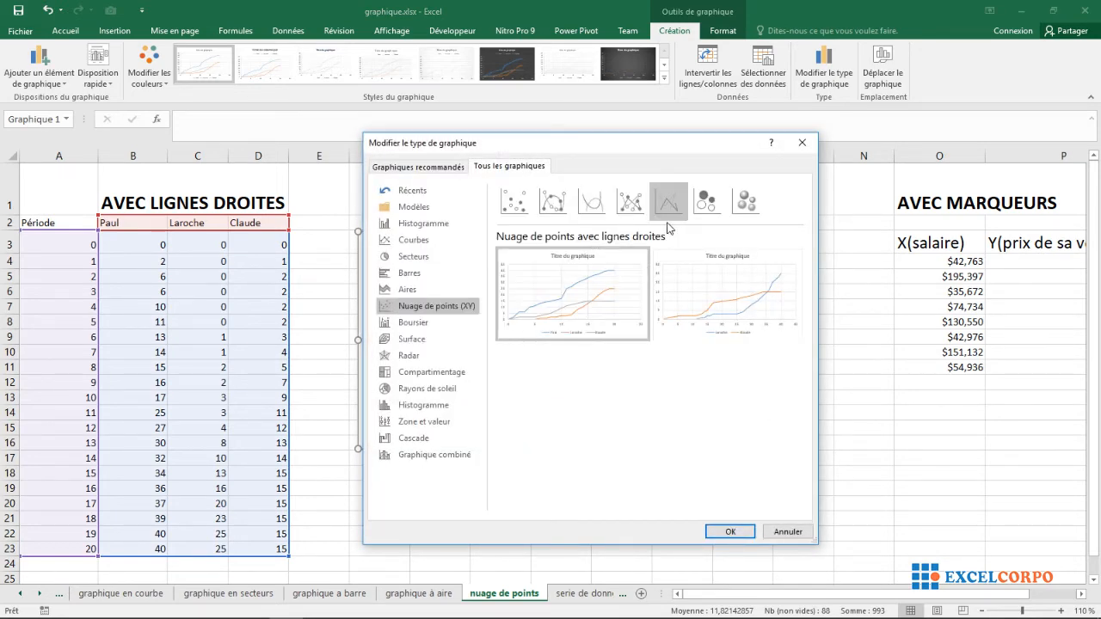
left_click(595, 206)
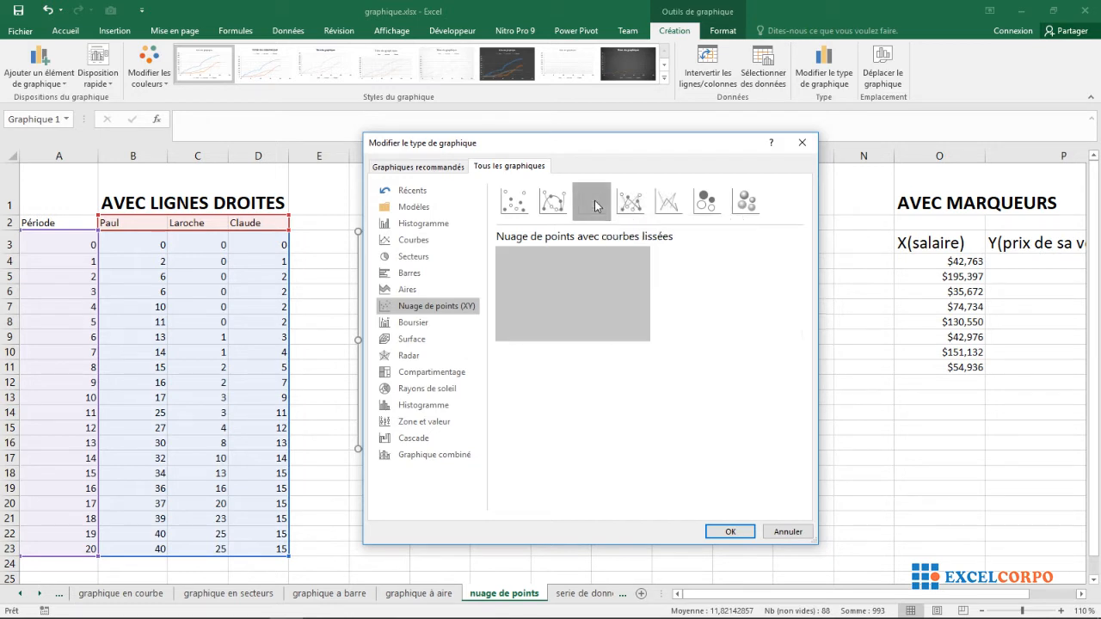
mouse_move(590, 299)
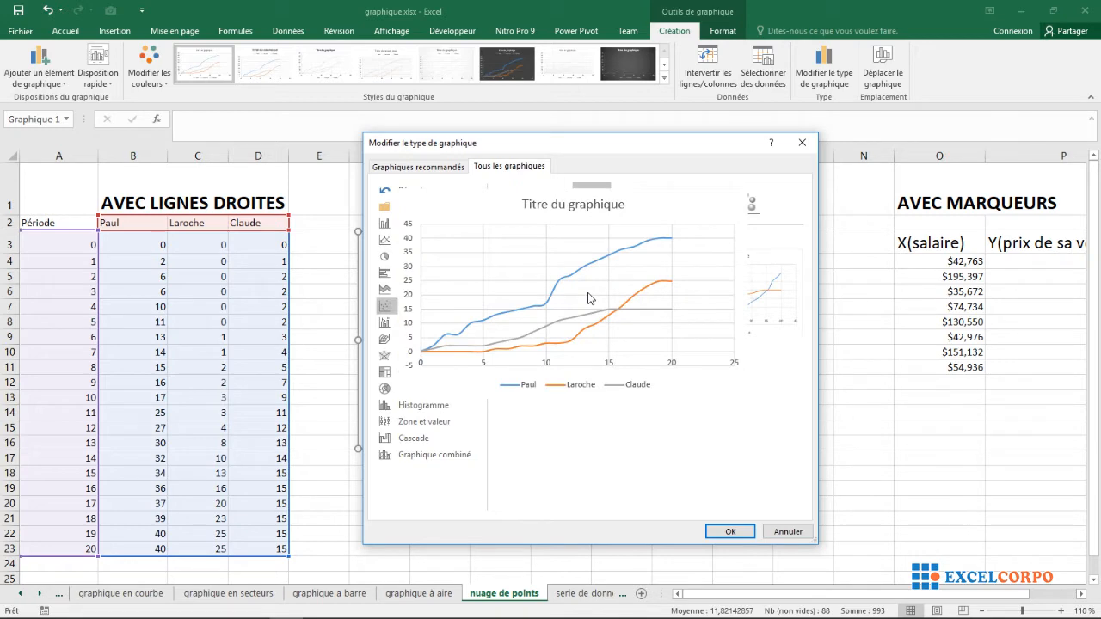
left_click(729, 532)
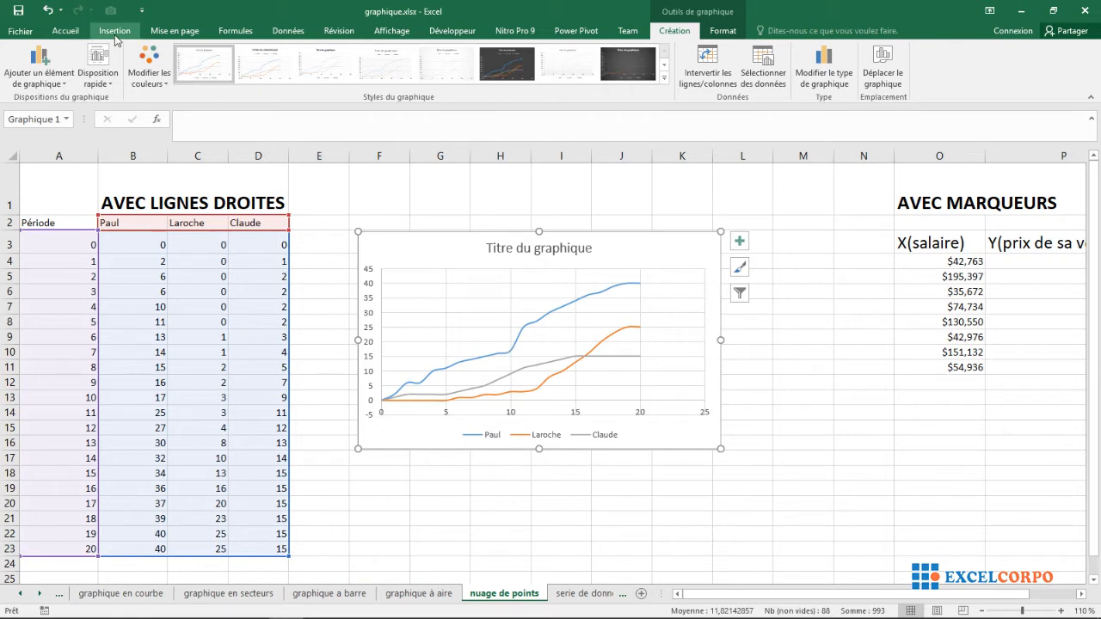
Step: Undo the smooth-line type change and the chart's move, keeping the straight-line scatter chart inserted
left_click(48, 8)
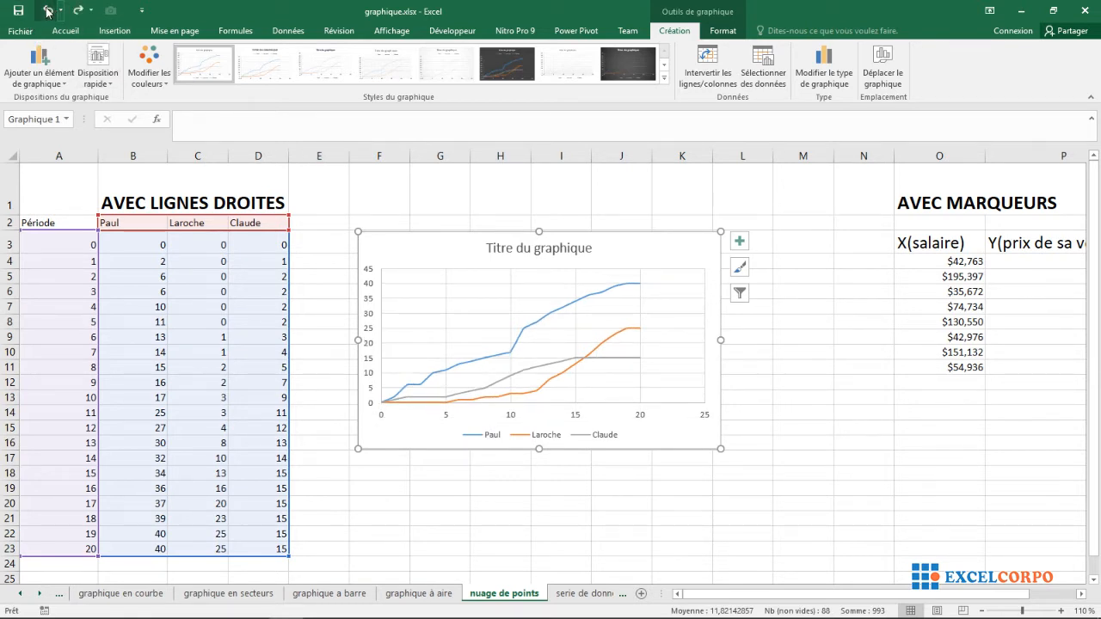
left_click(48, 8)
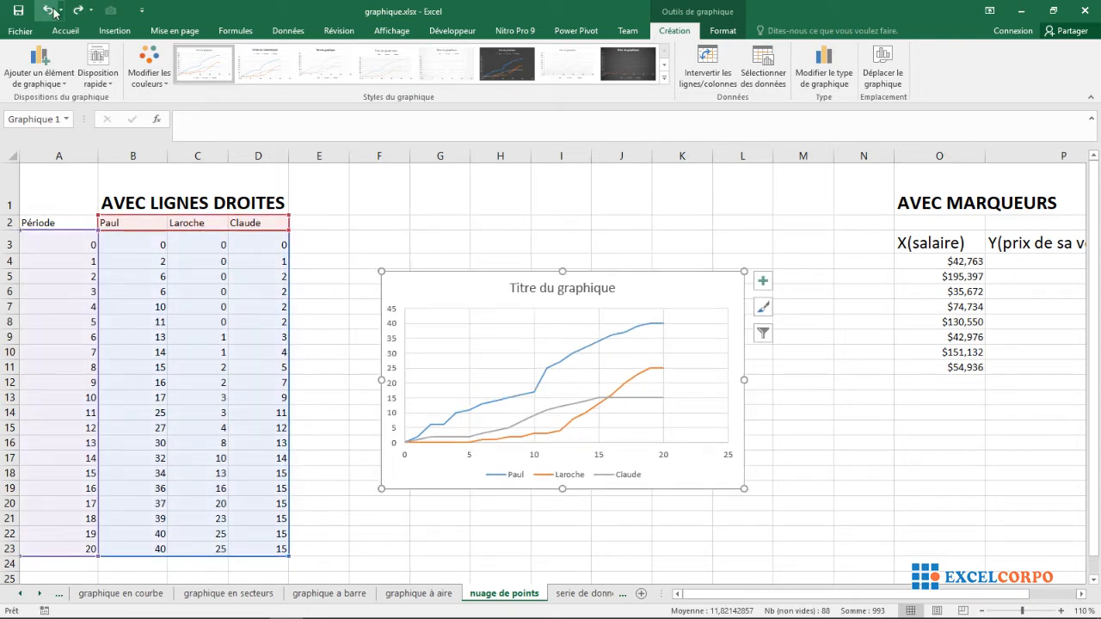
left_click(50, 9)
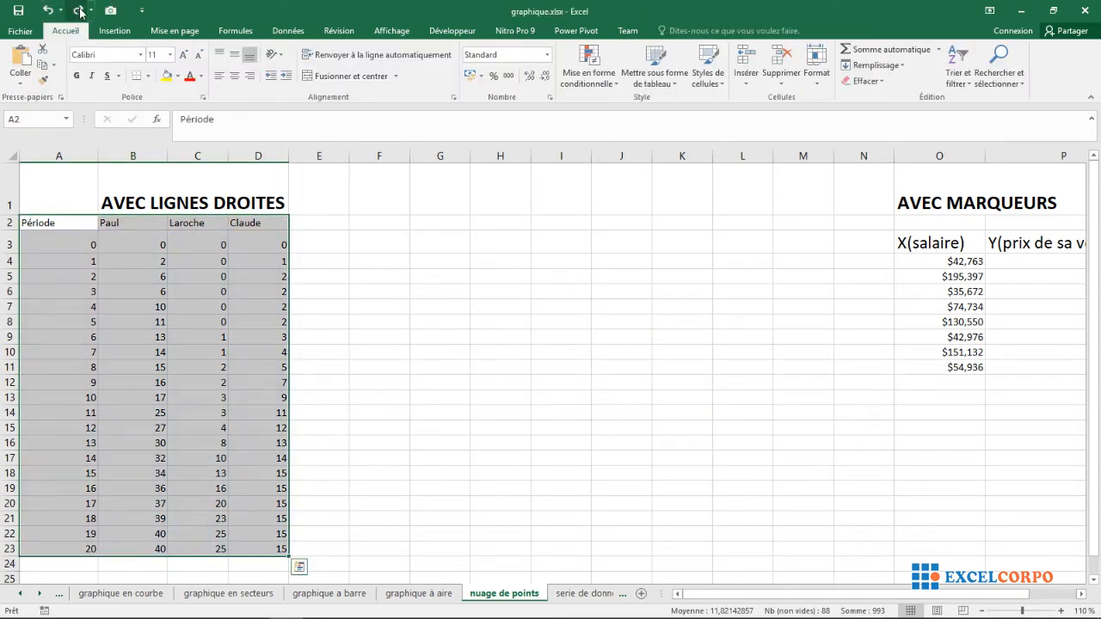
left_click(78, 11)
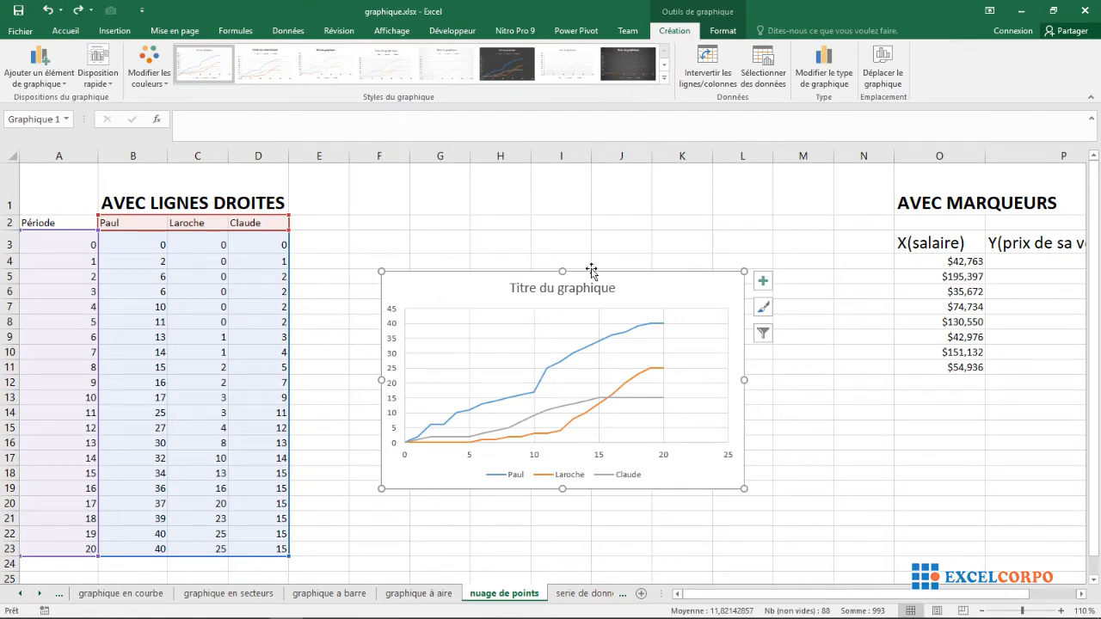
Step: Extend the chart slightly upward to make it taller and add titles to both axes
left_click_drag(564, 270, 550, 253)
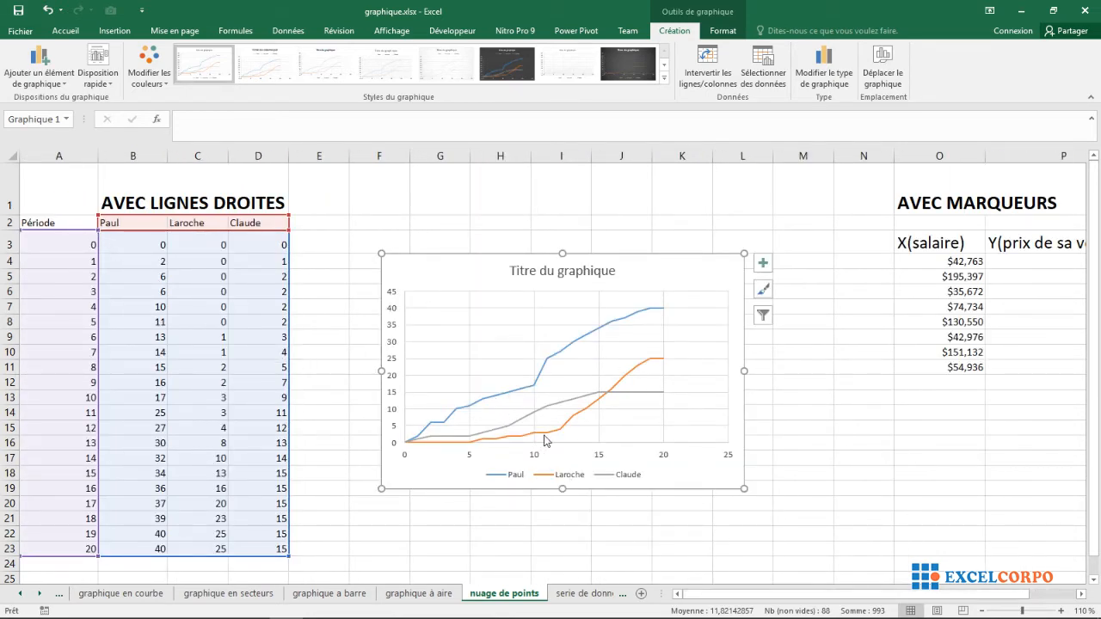
left_click(765, 271)
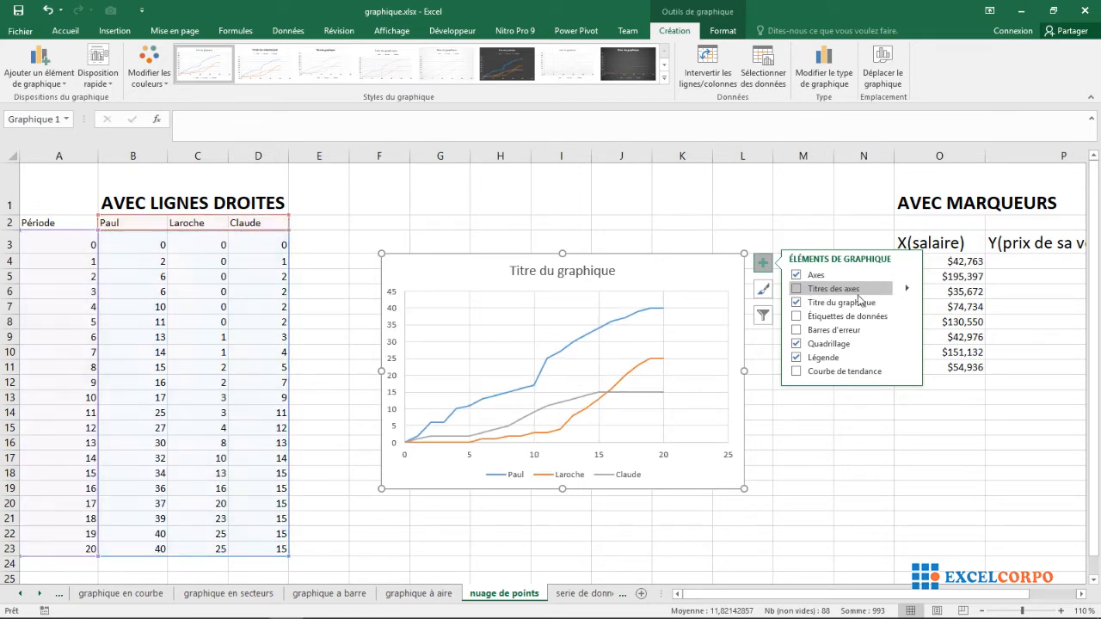
left_click(796, 290)
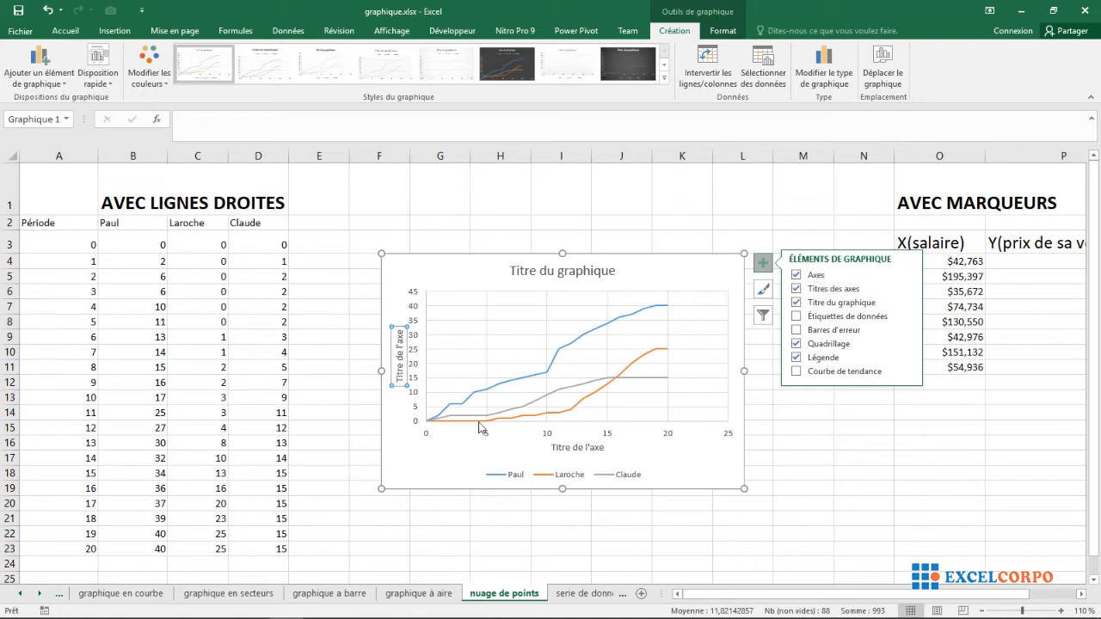
Step: Delete the horizontal axis title, then restore the titles on both axes
left_click(578, 447)
key("Delete")
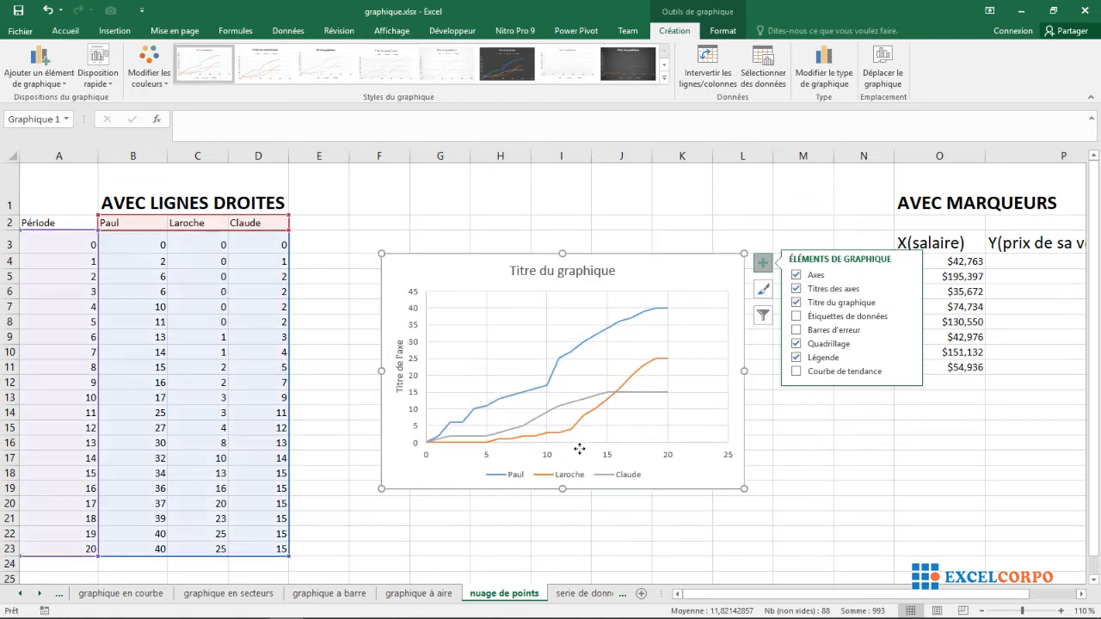
left_click(799, 292)
left_click(798, 293)
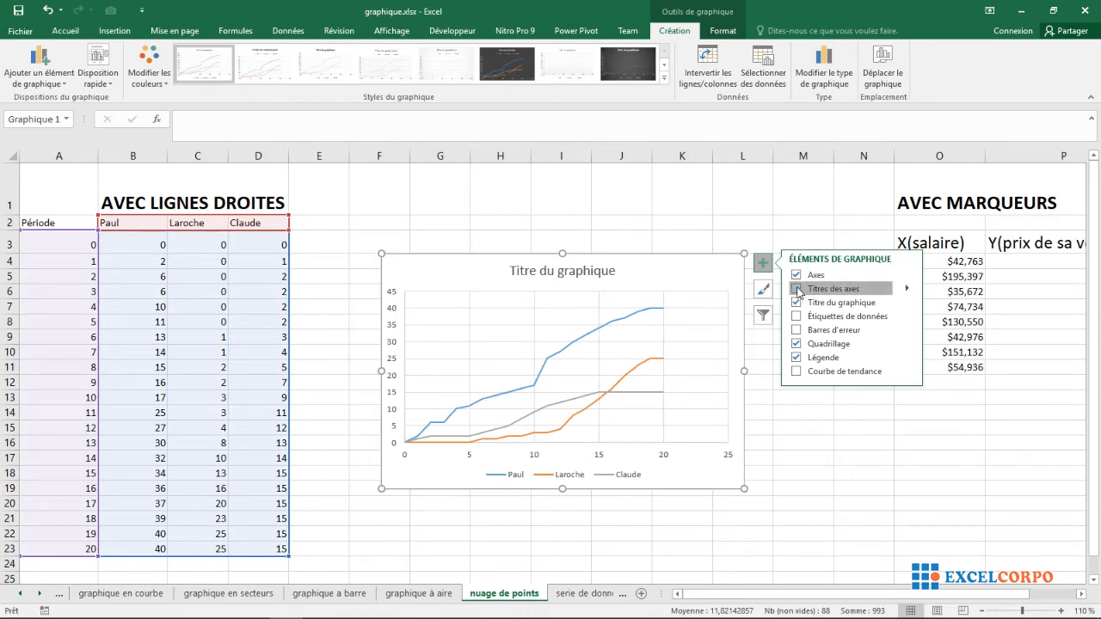
Step: Replace the horizontal axis title's placeholder text with PERIODE
left_click(577, 445)
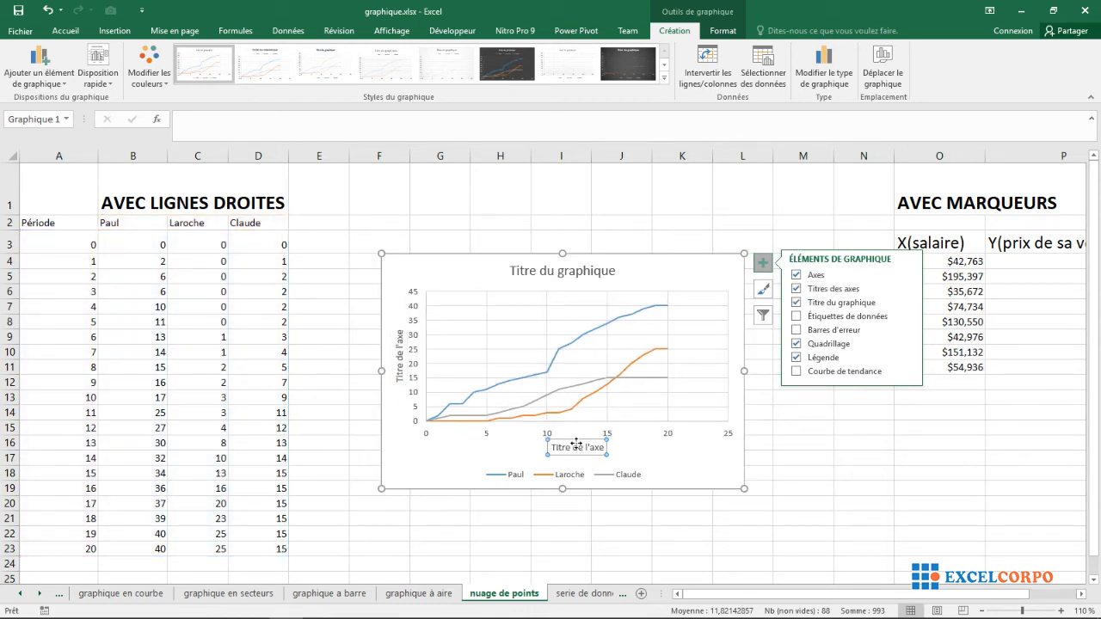
left_click(604, 447)
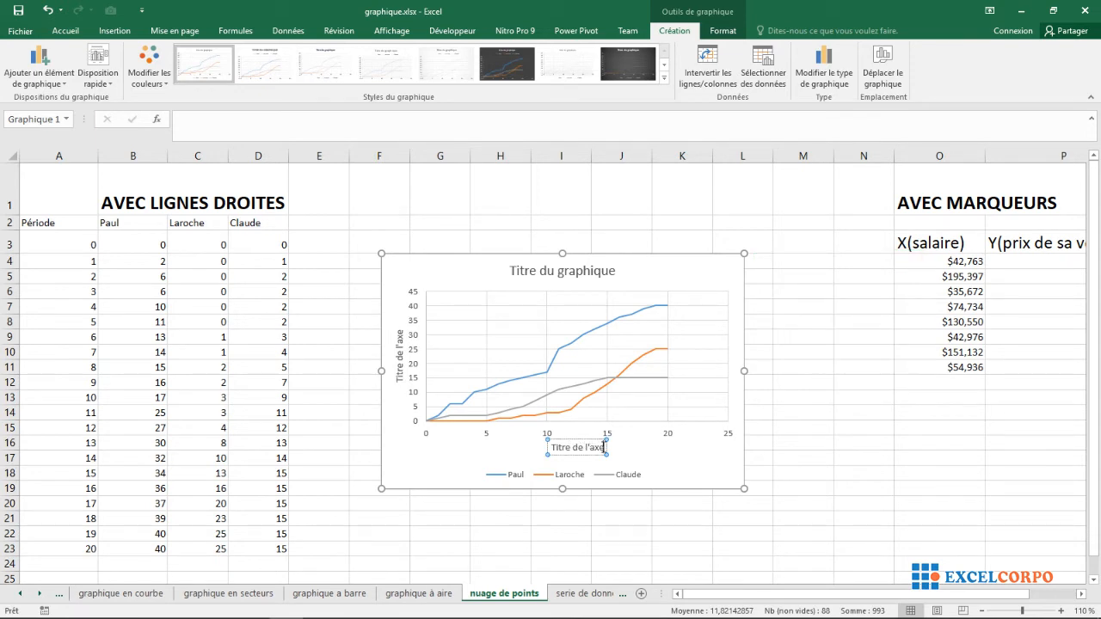
key("BackSpace")
key("BackSpace")
key("BackSpace")
key("BackSpace")
key("BackSpace")
key("BackSpace")
key("BackSpace")
key("BackSpace")
key("BackSpace")
key("BackSpace")
key("BackSpace")
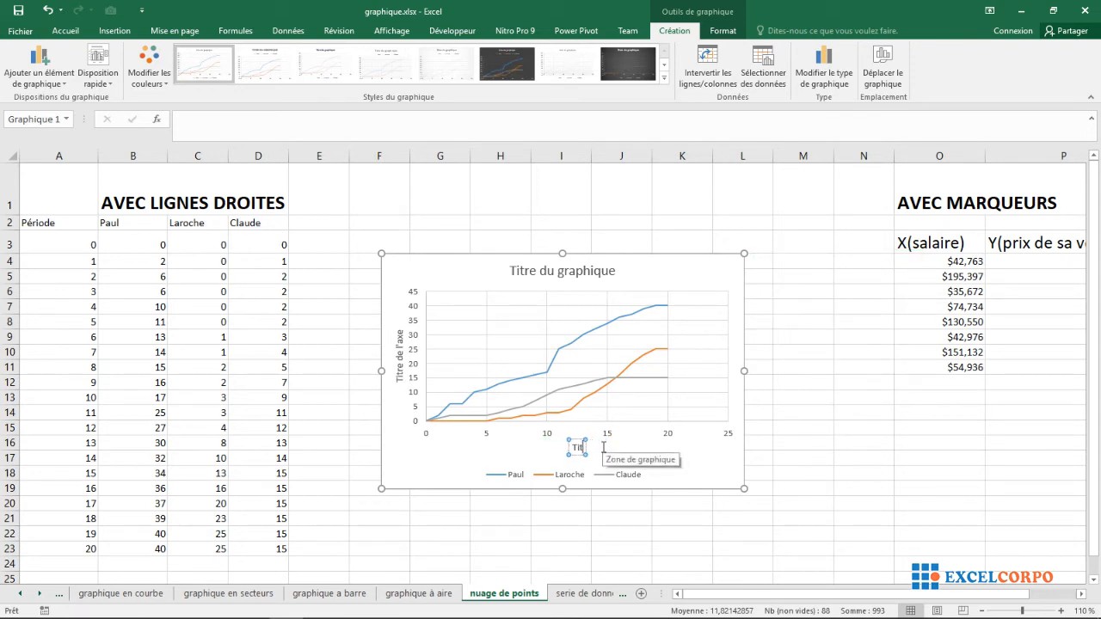
key("BackSpace")
key("BackSpace")
key("BackSpace")
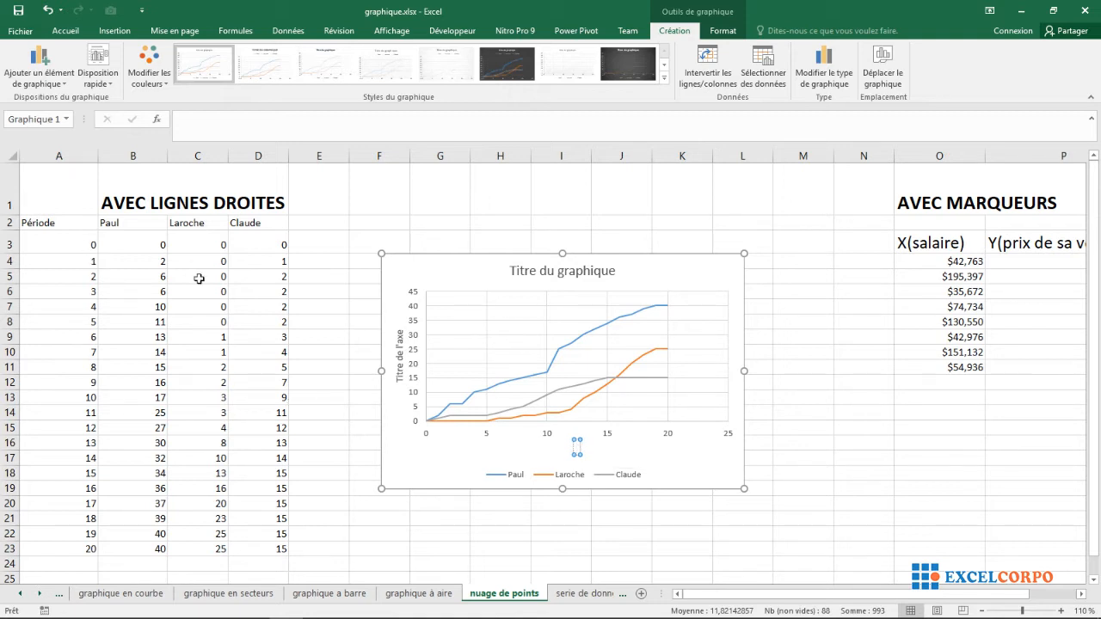
type("PERIODE")
Step: Delete the vertical axis title and deselect the chart
left_click(398, 364)
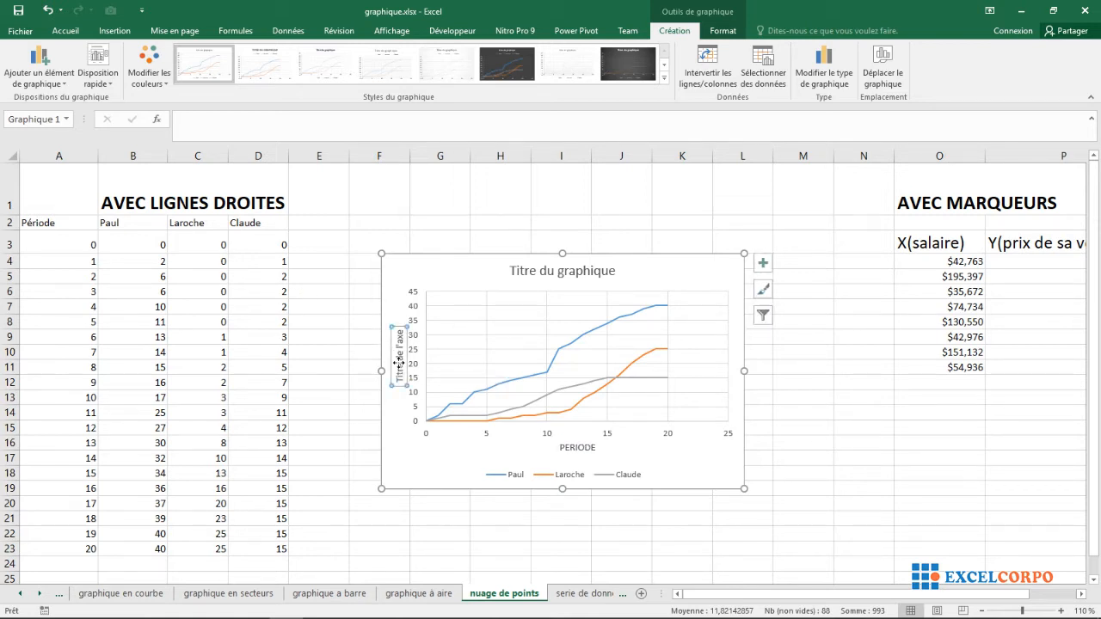
key("Delete")
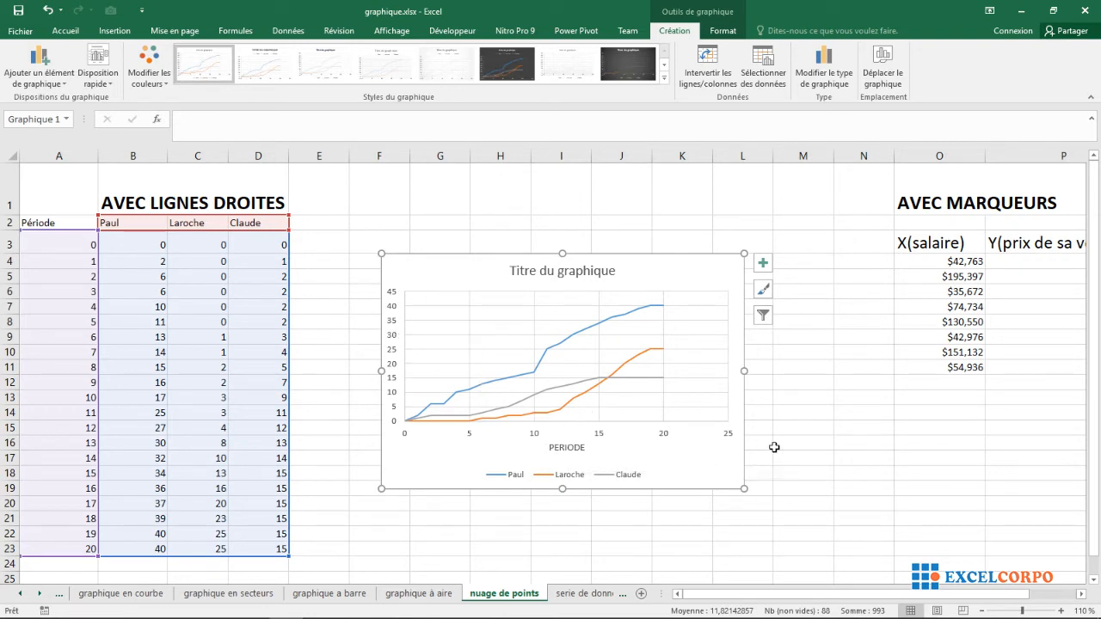
left_click(786, 417)
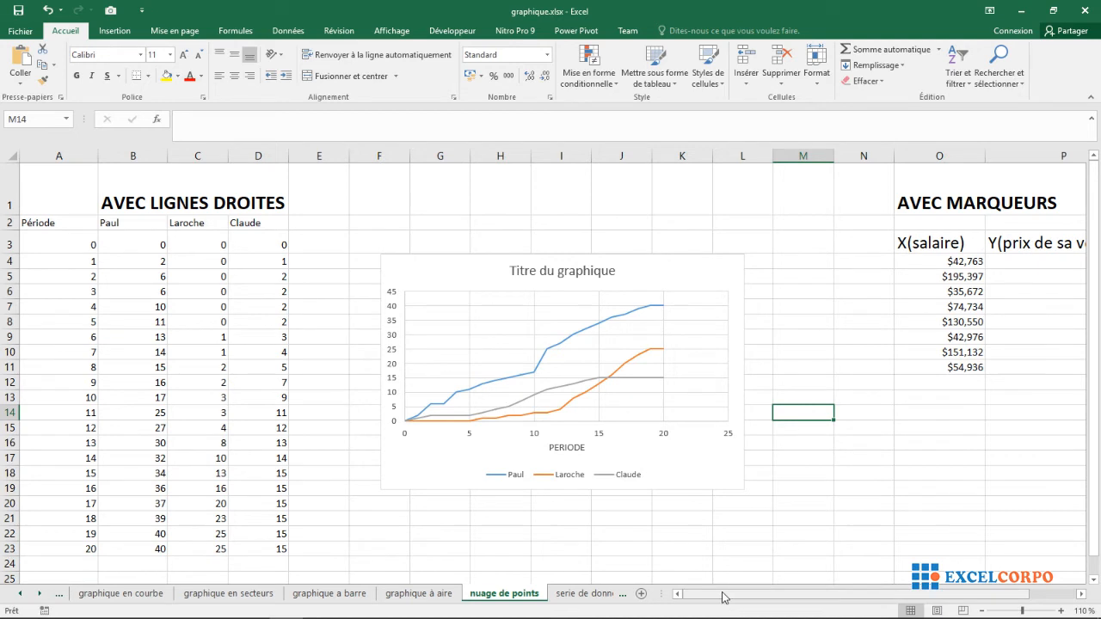
Step: Examine the AVEC MARQUEURS table of salaries and car prices in columns O and P
left_click_drag(723, 597, 848, 590)
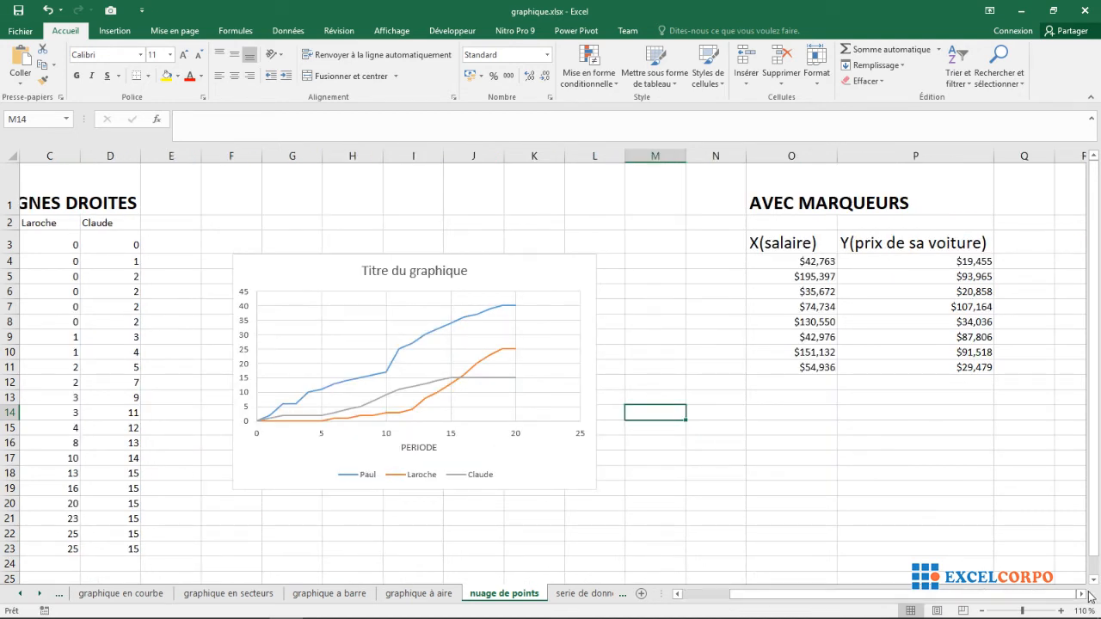
left_click(941, 448)
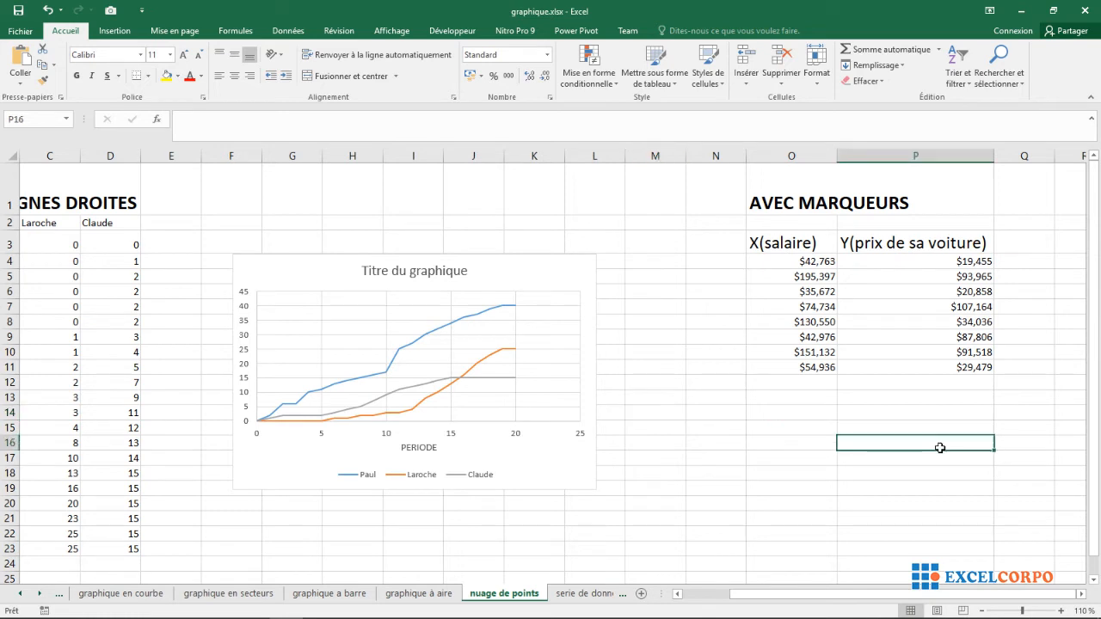
key("Right")
key("Right")
key("Right")
key("Right")
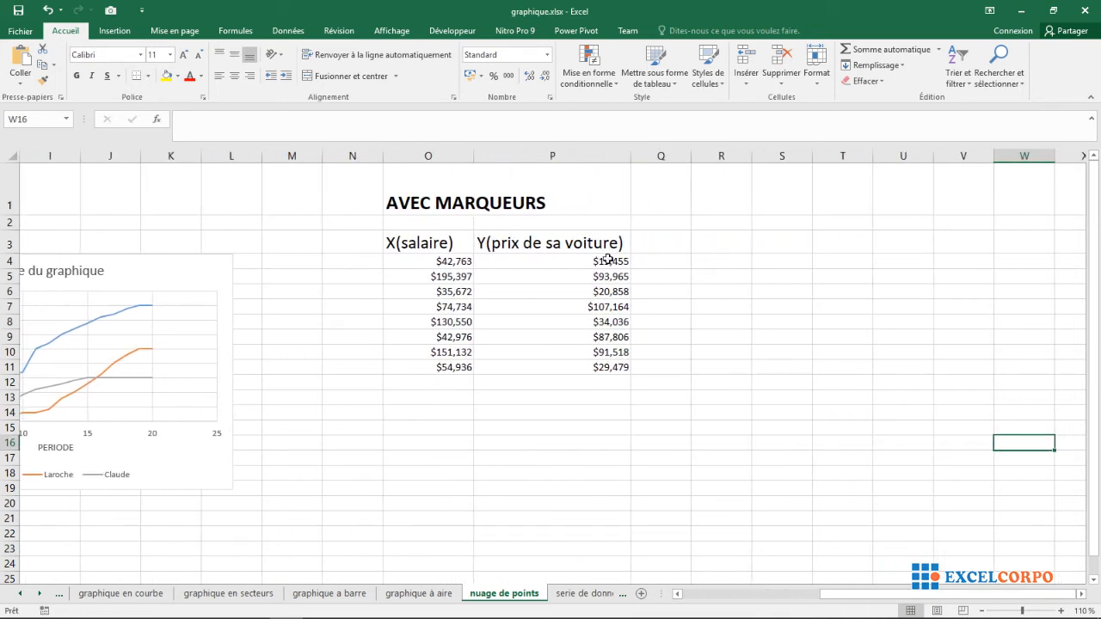
Step: Examine the X(salaire) and Y(prix de sa voiture) headers of the AVEC MARQUEURS table
left_click(427, 241)
left_click(552, 245)
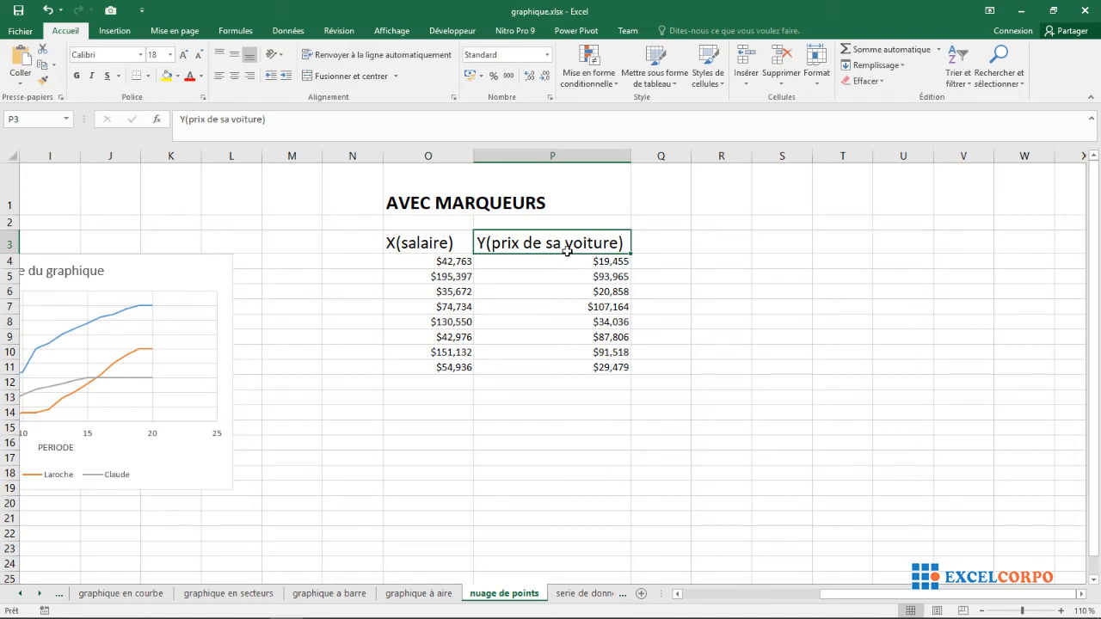
left_click(443, 246)
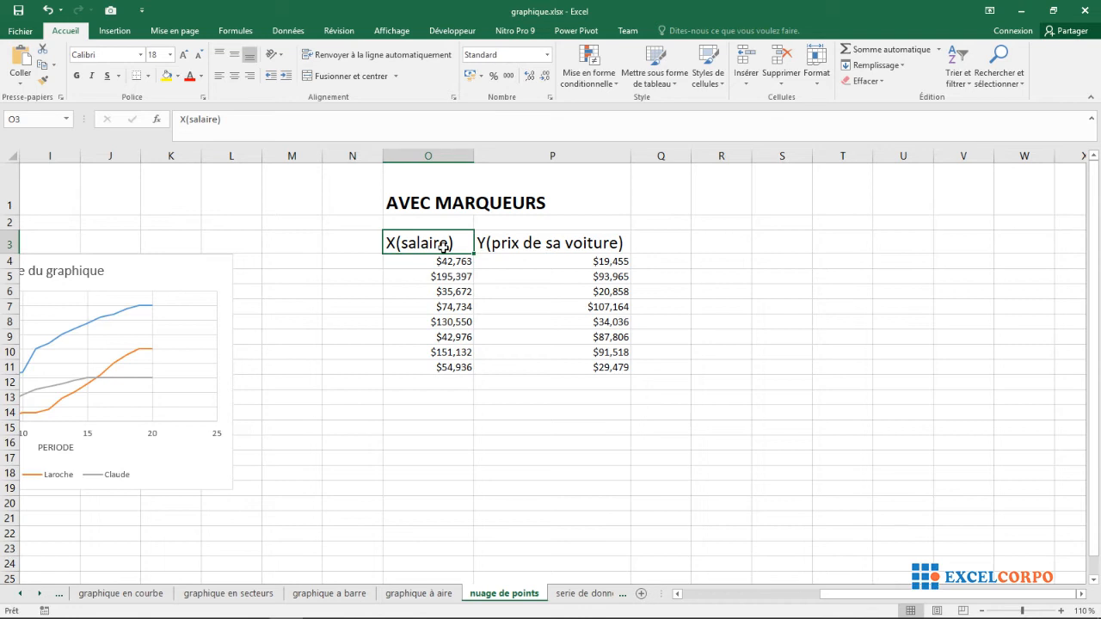
left_click(514, 243, "shift")
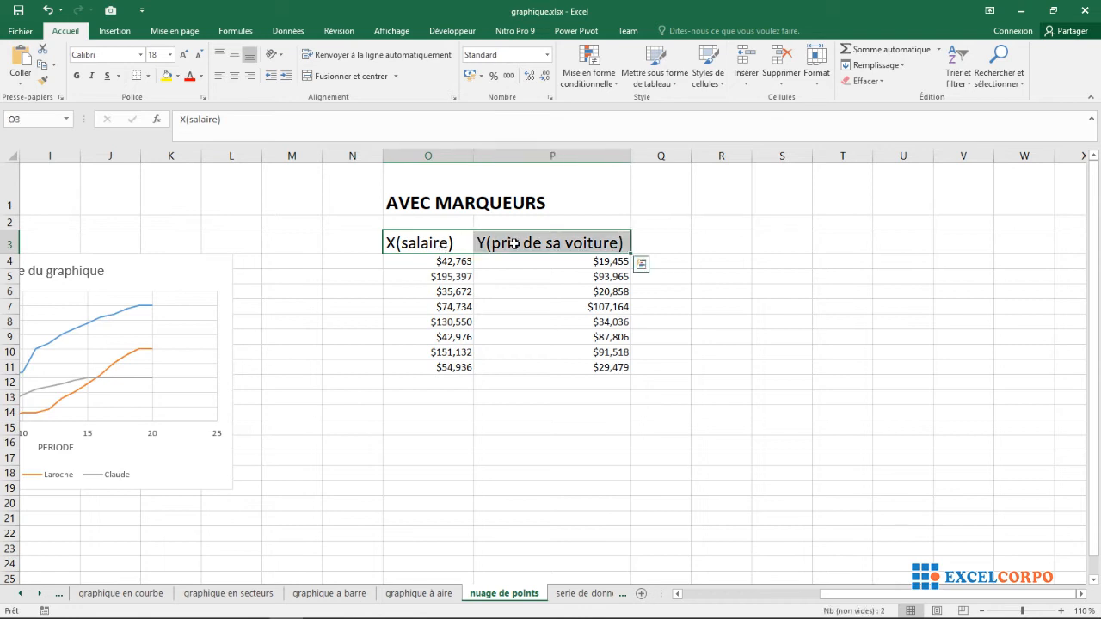
left_click(514, 244)
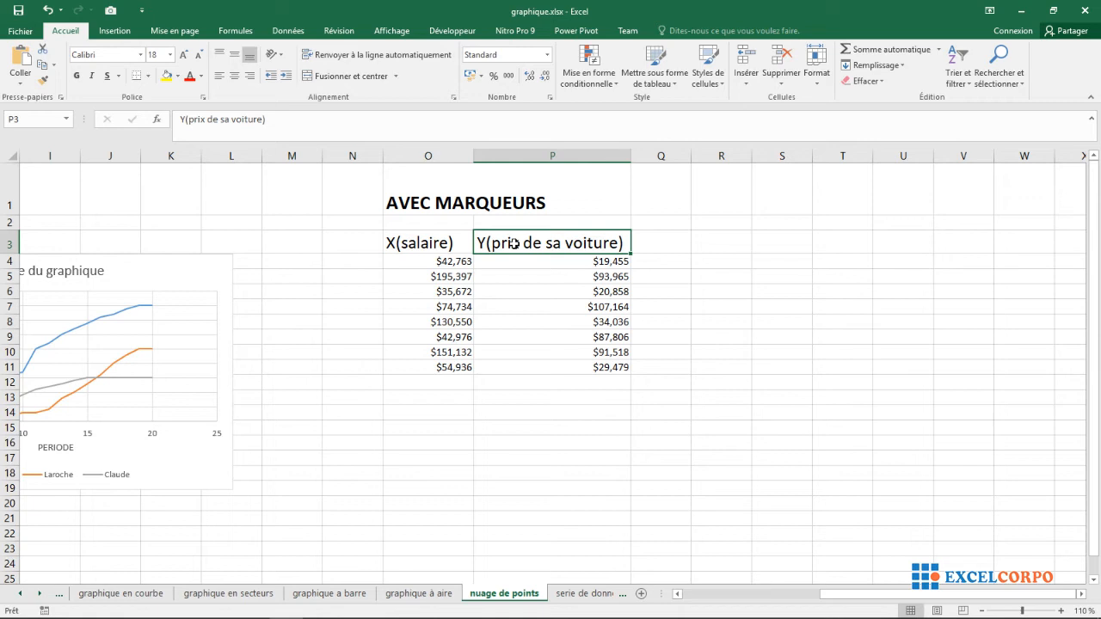
Step: Insert a markers-only scatter chart from the salary and car price data in O3:P11 and place it beside the table over columns Q to W
left_click(419, 242)
left_click_drag(419, 242, 574, 362)
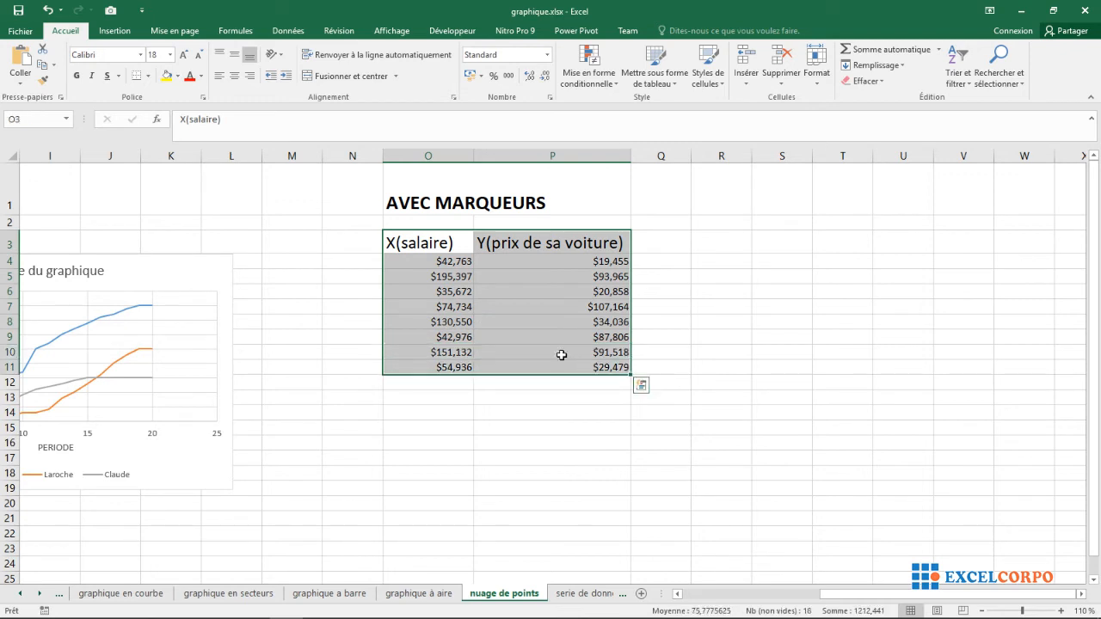
left_click(113, 32)
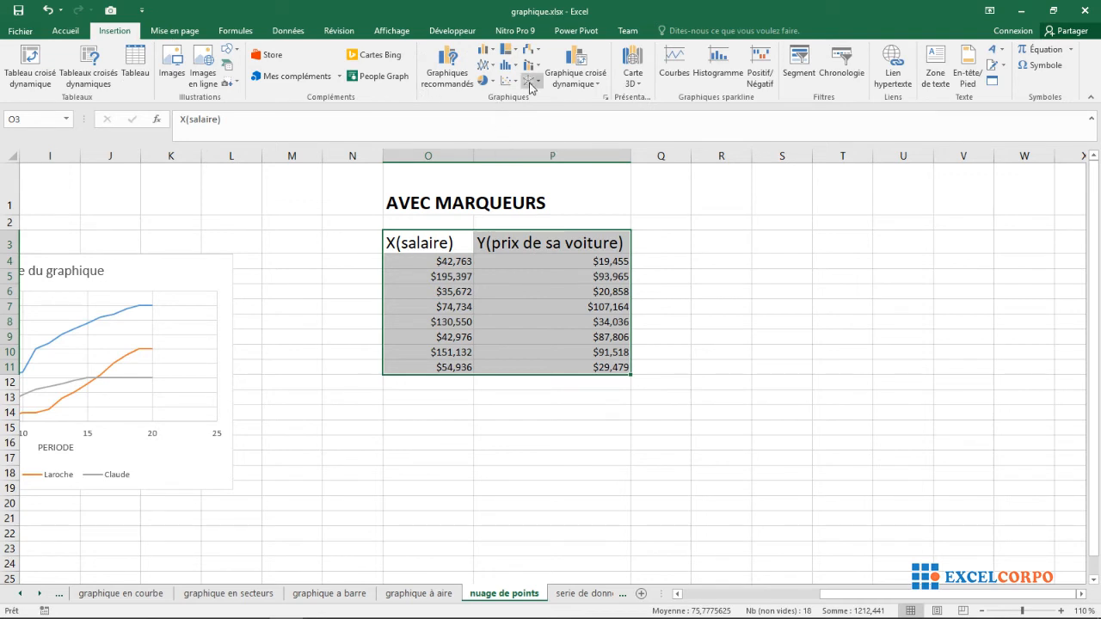
left_click(517, 81)
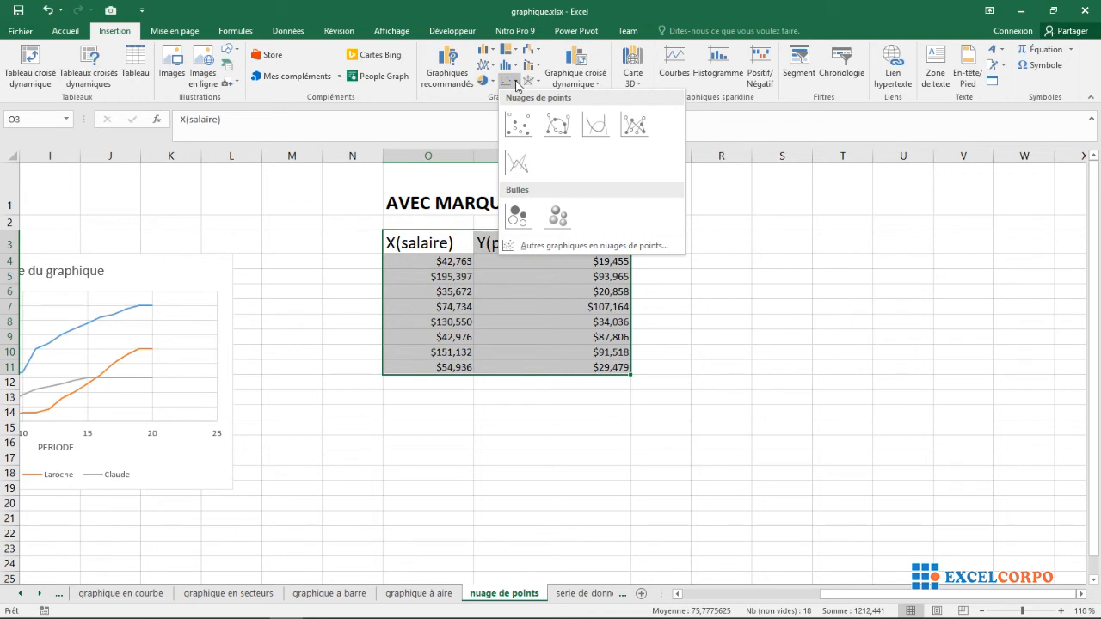
left_click(515, 83)
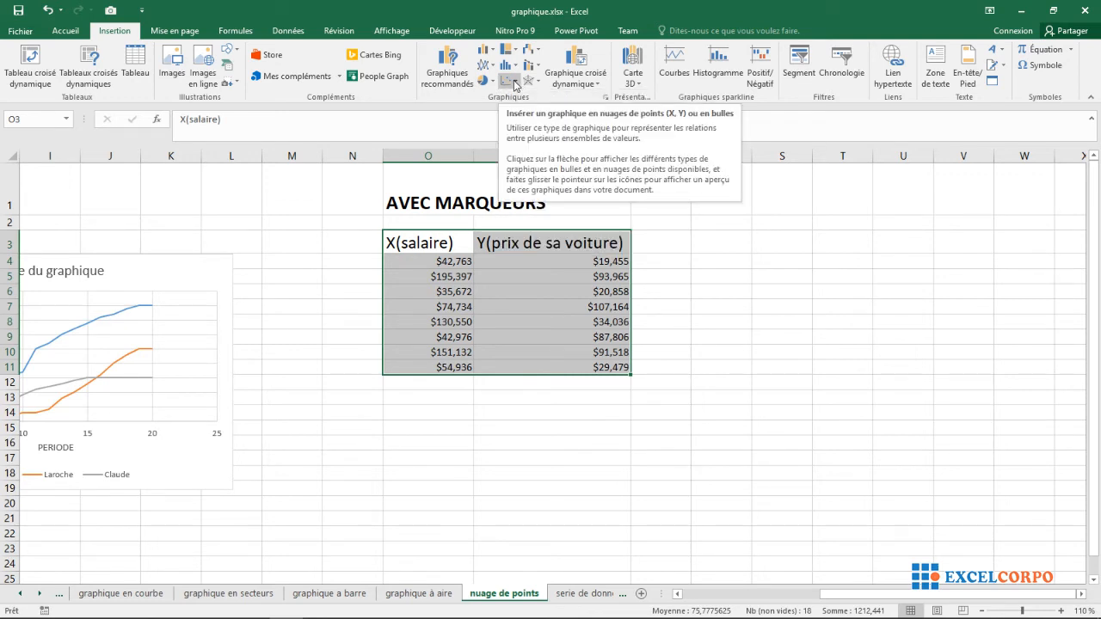
left_click(515, 84)
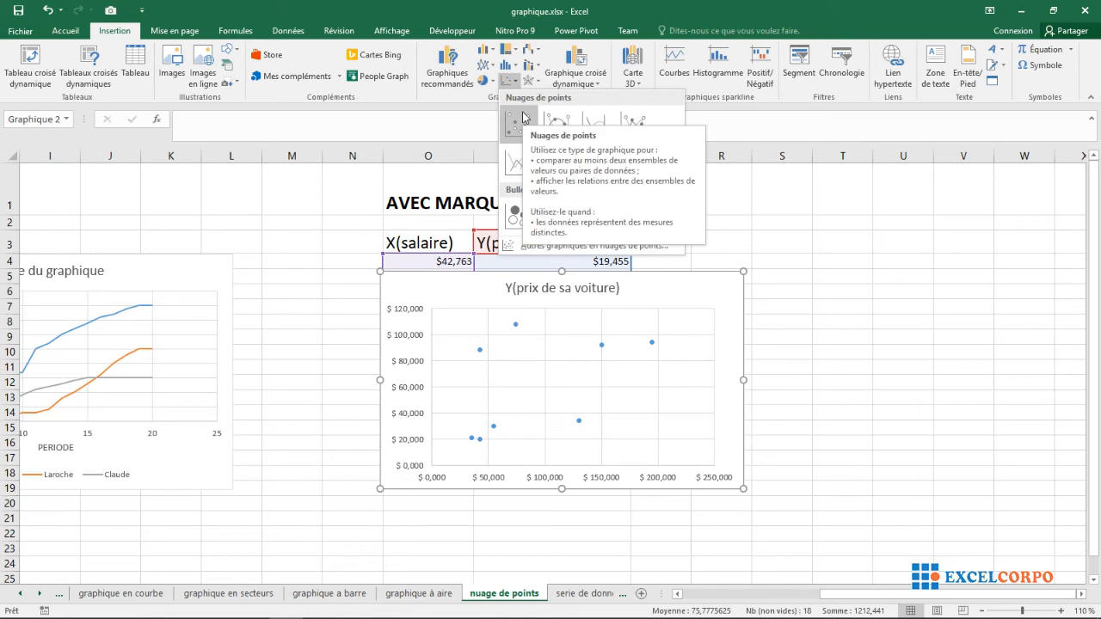
left_click(524, 117)
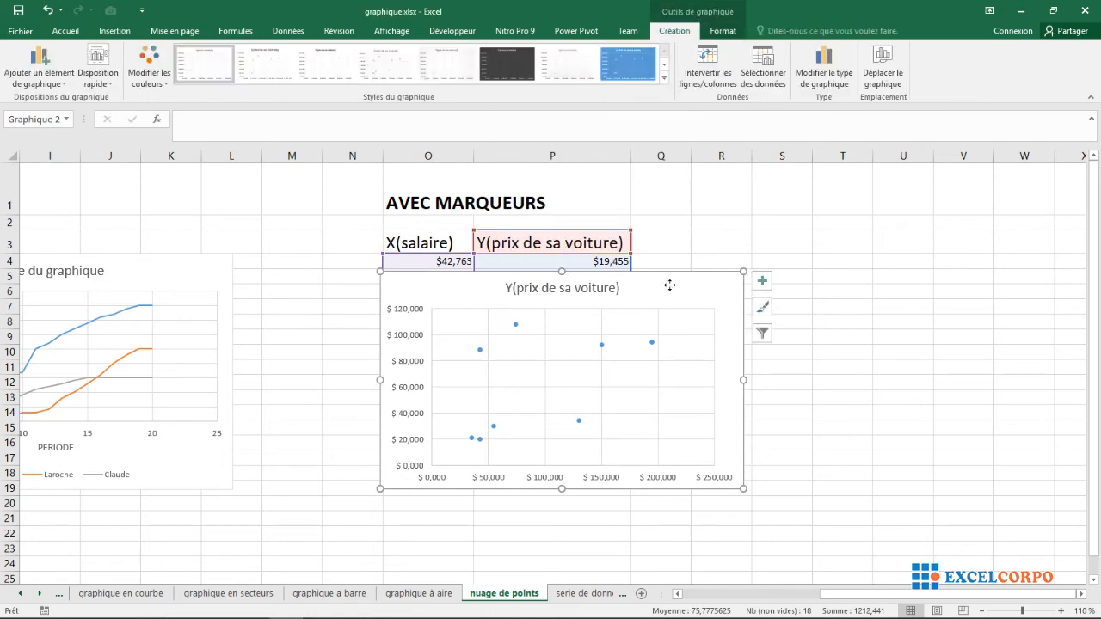
left_click_drag(669, 285, 944, 237)
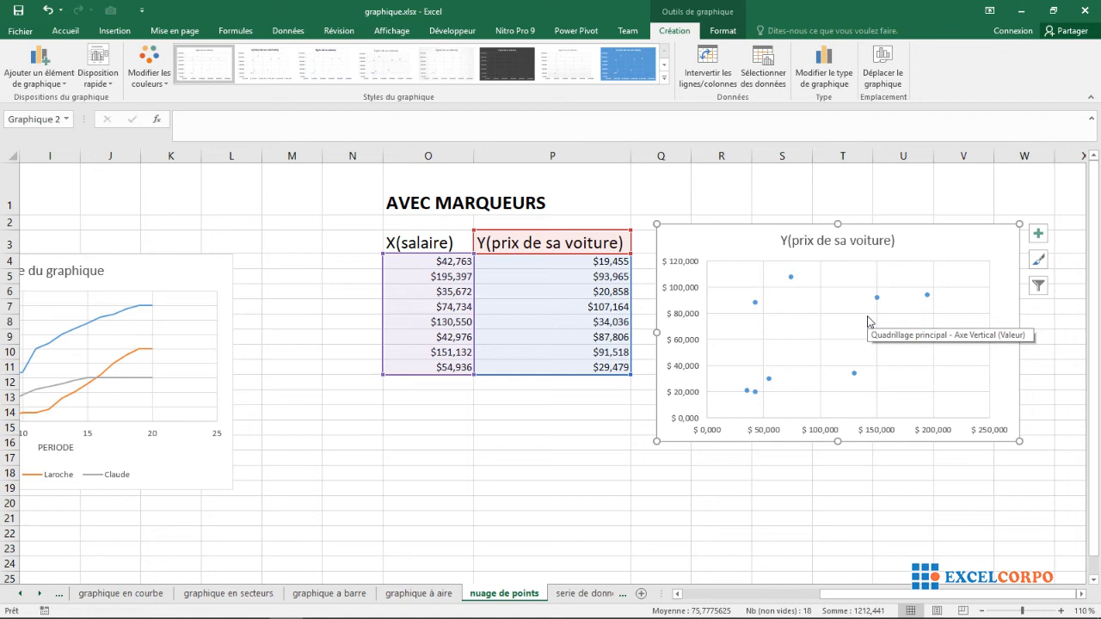
Step: Add a trendline (Courbe de tendance) to the car price scatter chart and deselect the chart
left_click(1038, 236)
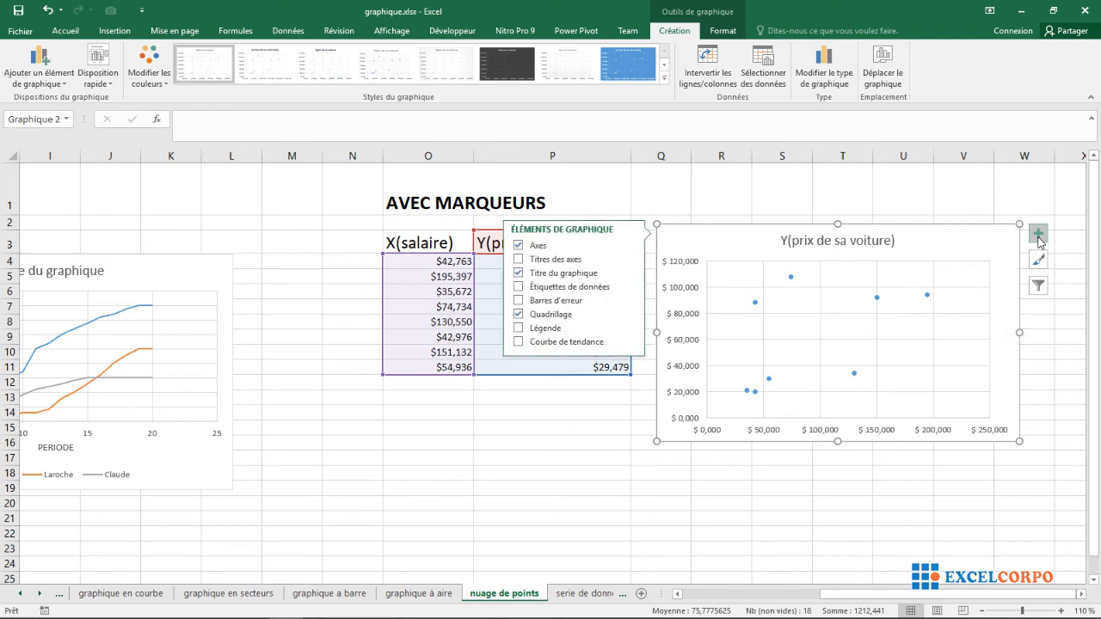
left_click(518, 343)
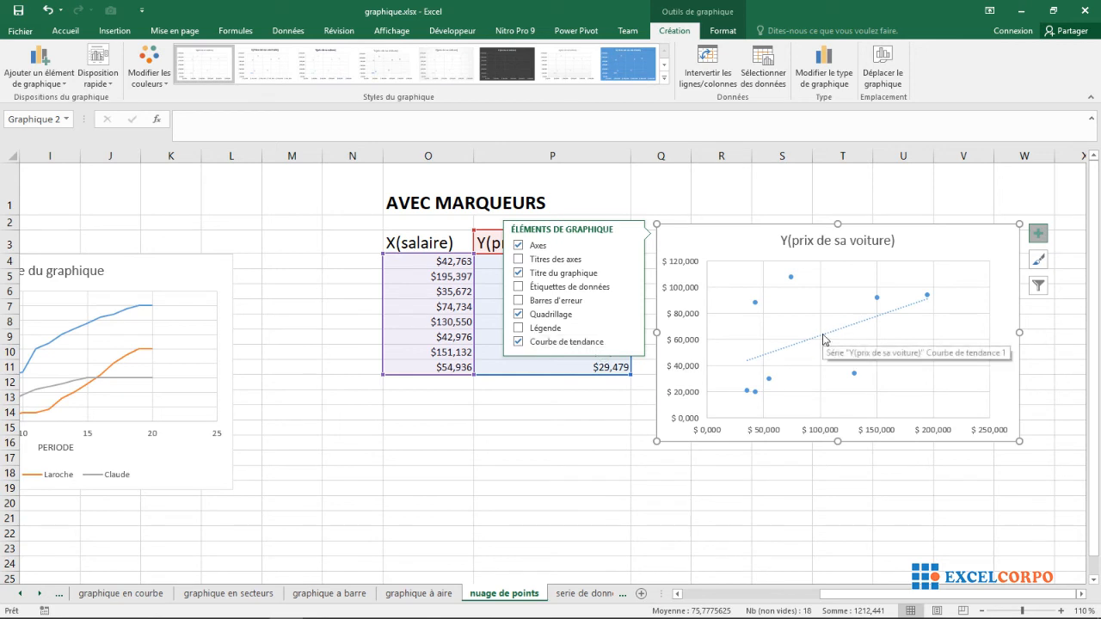
left_click(701, 208)
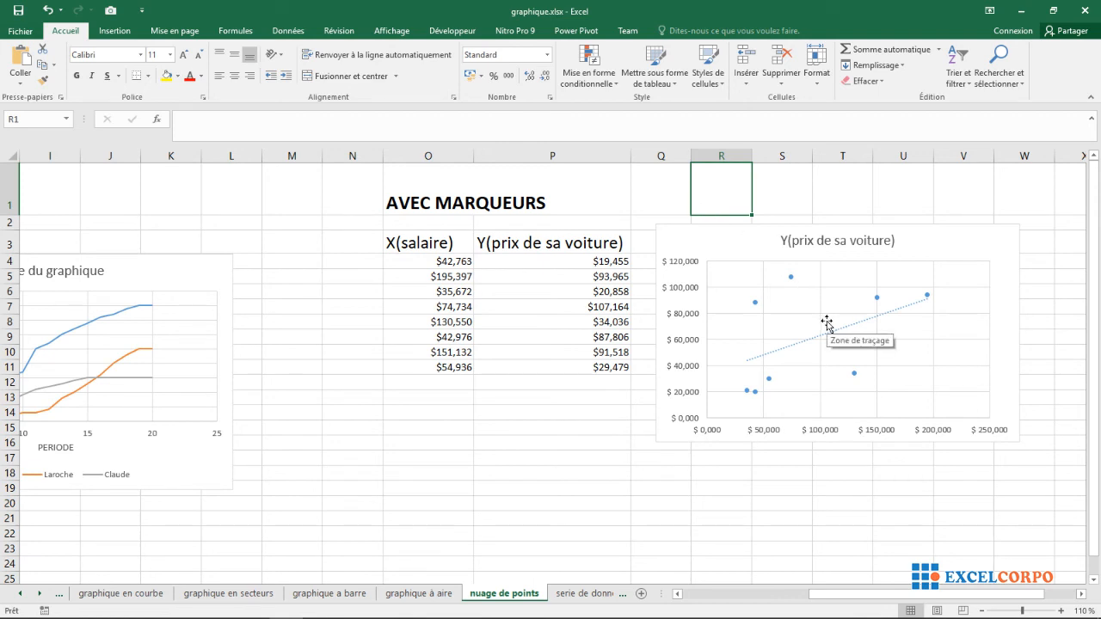
Step: Review the available scatter chart types, previewing the one with straight lines, without inserting another chart
left_click(111, 32)
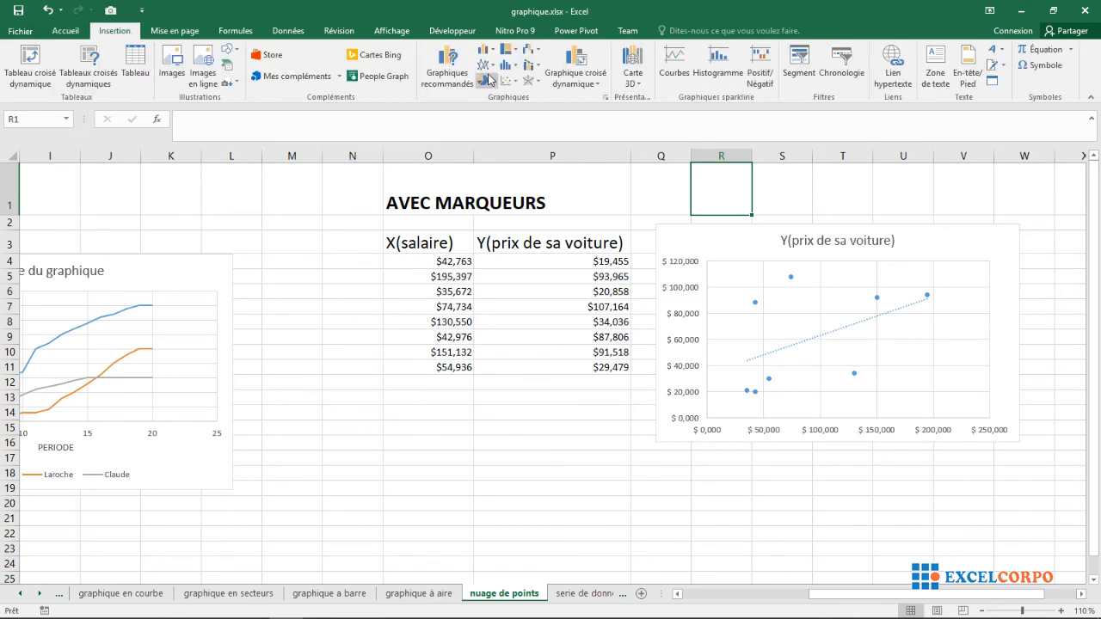
left_click(507, 81)
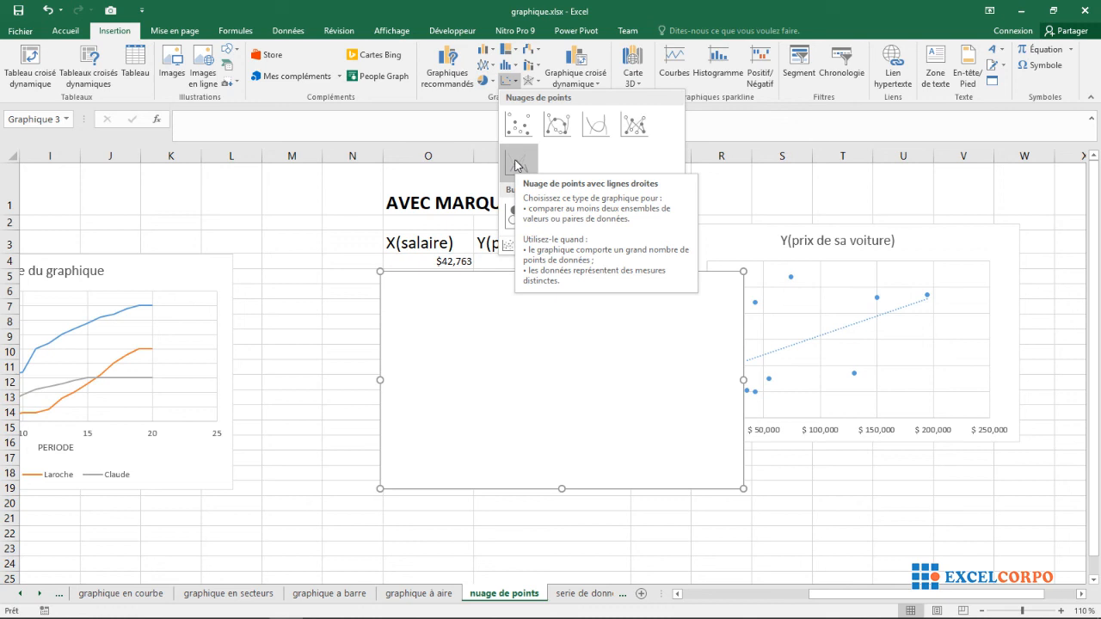
left_click(292, 302)
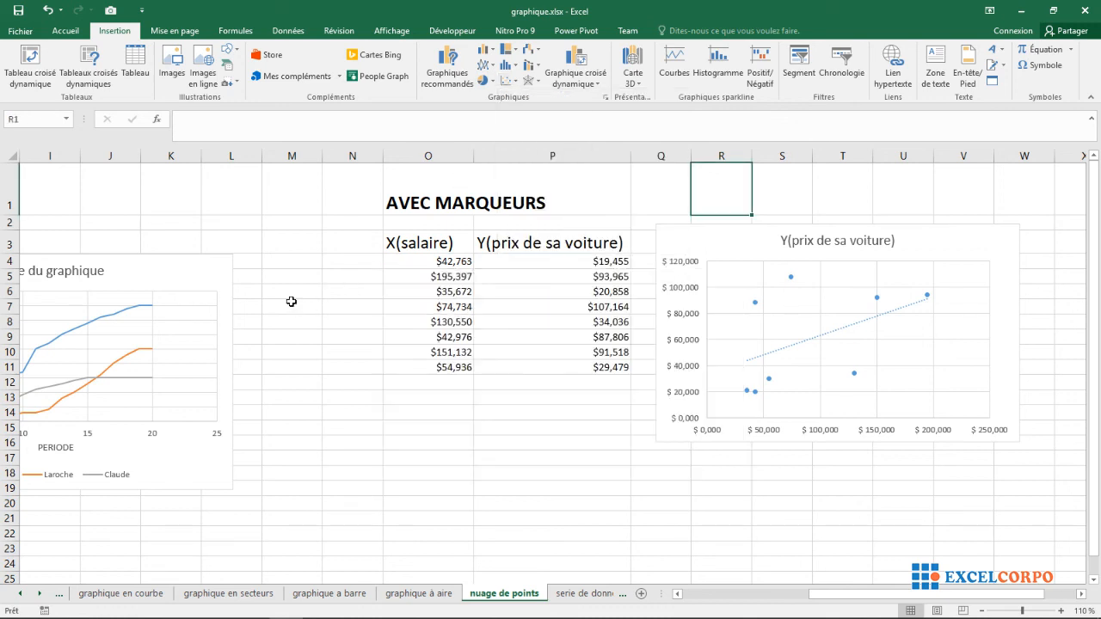
left_click(508, 80)
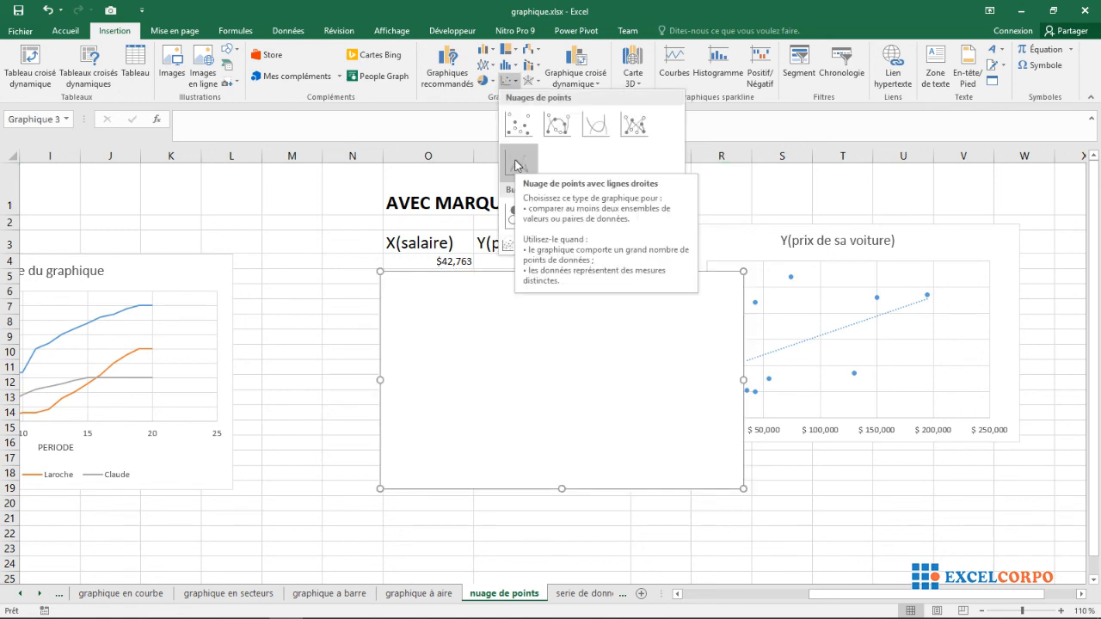
left_click(292, 308)
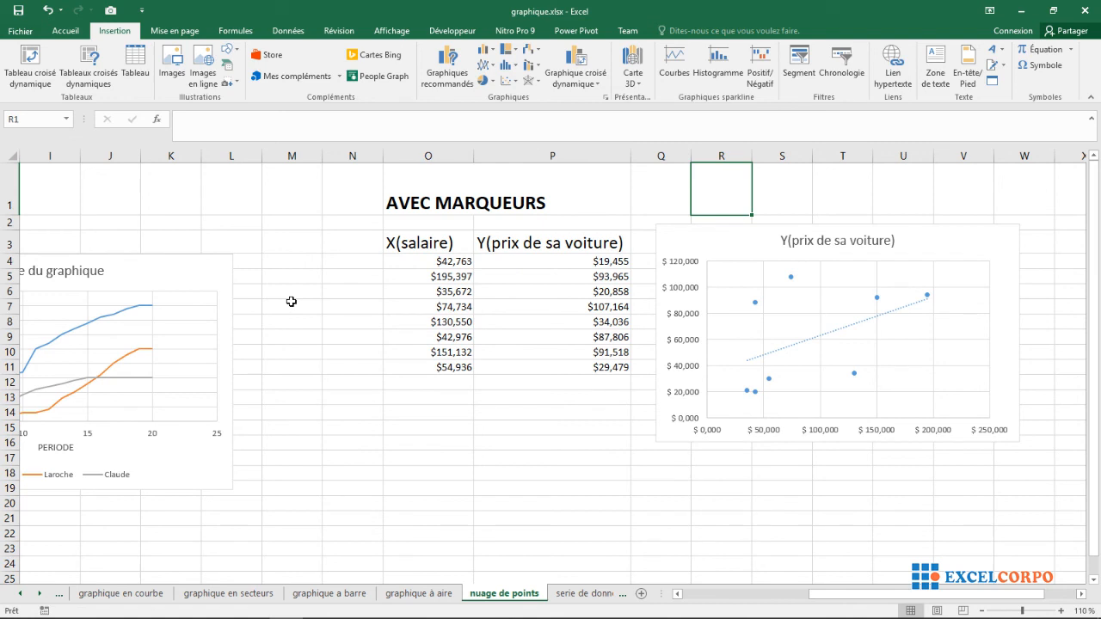
left_click(507, 80)
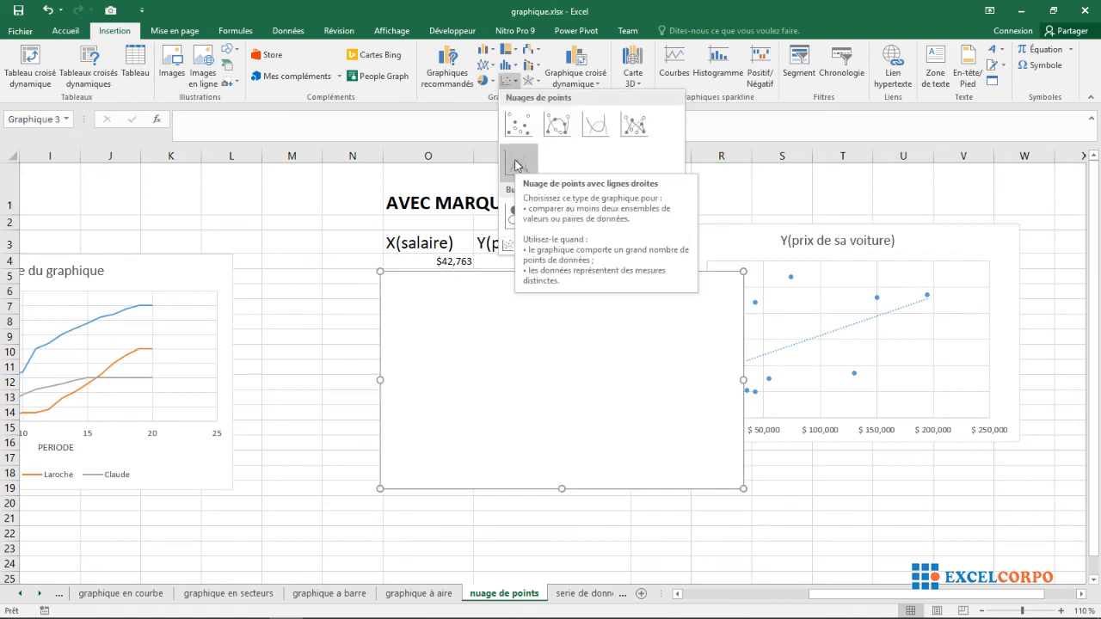
left_click(292, 302)
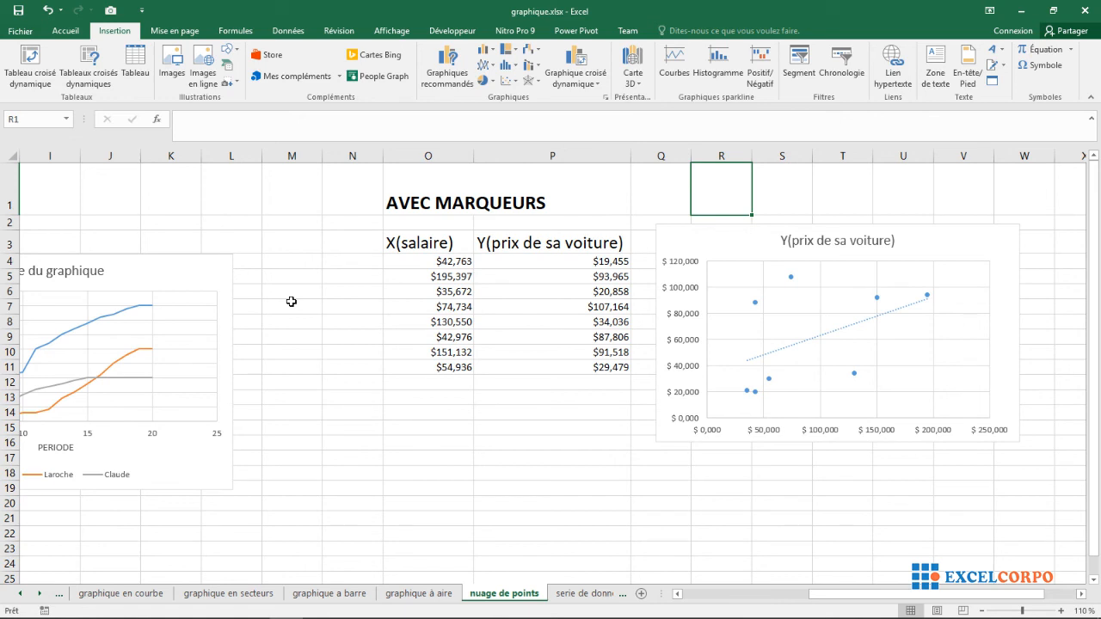
left_click(508, 80)
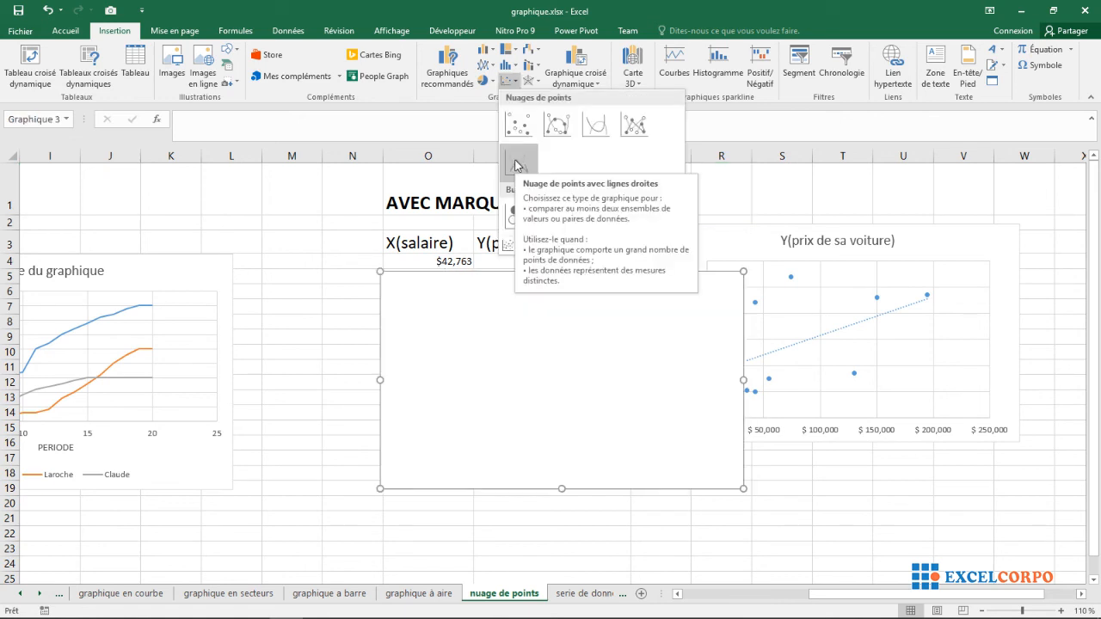
left_click(292, 302)
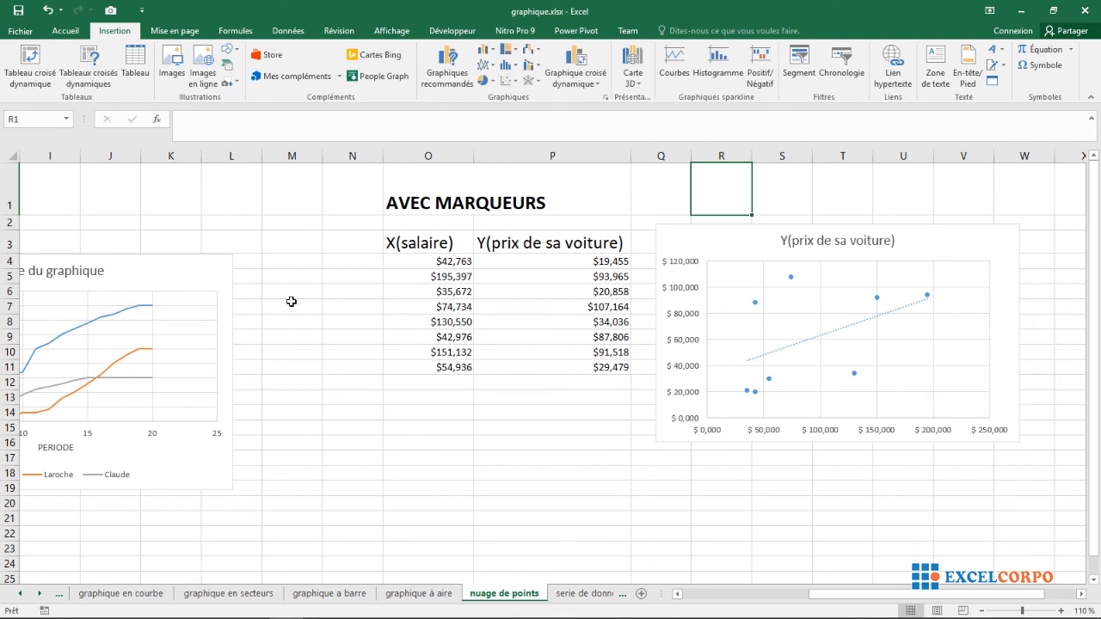
left_click(508, 80)
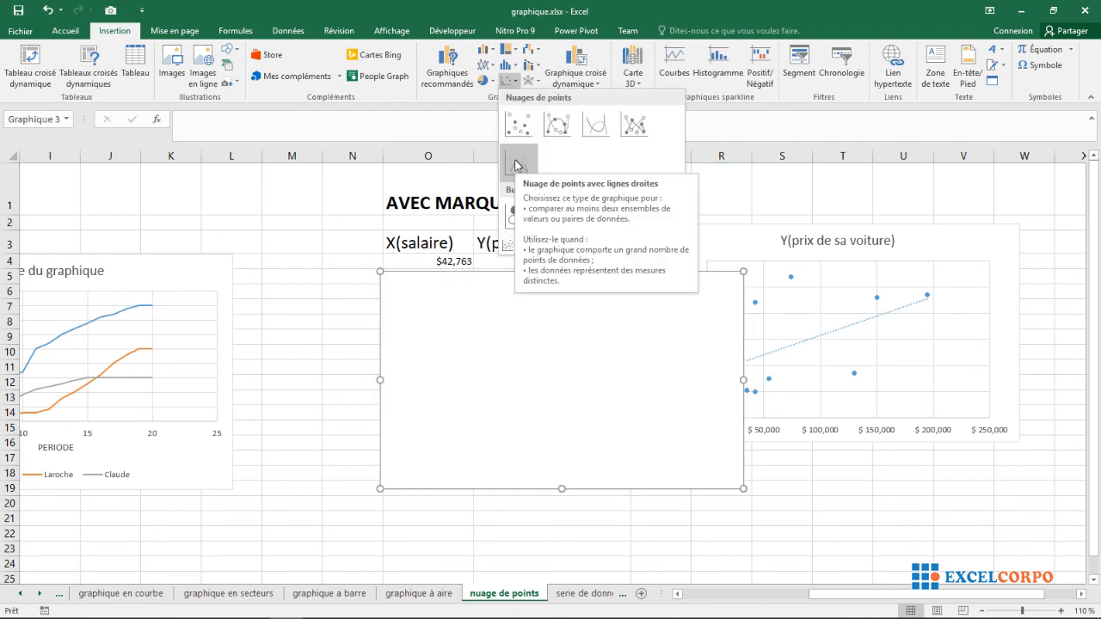
left_click(292, 302)
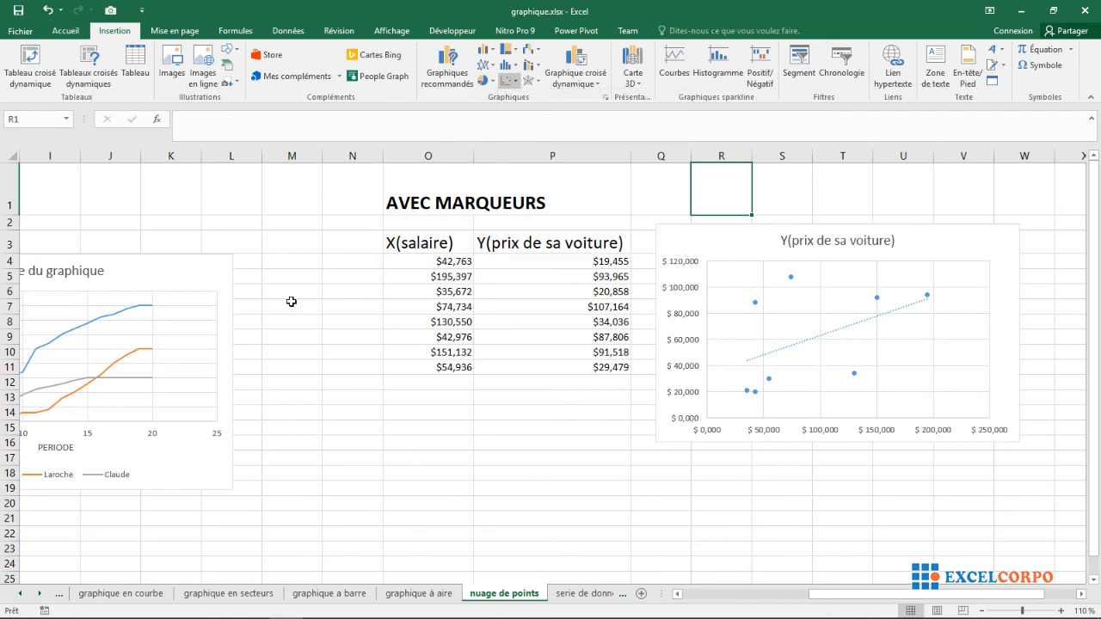